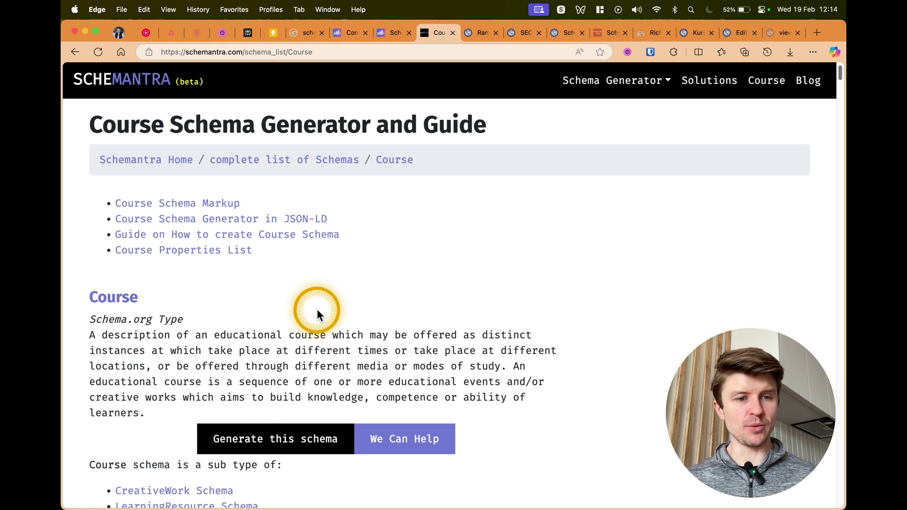
- Review the Course schema description, its parent types and the JSON-LD generator section on the Schemantra Course page
scroll(235, 309, down, 3)
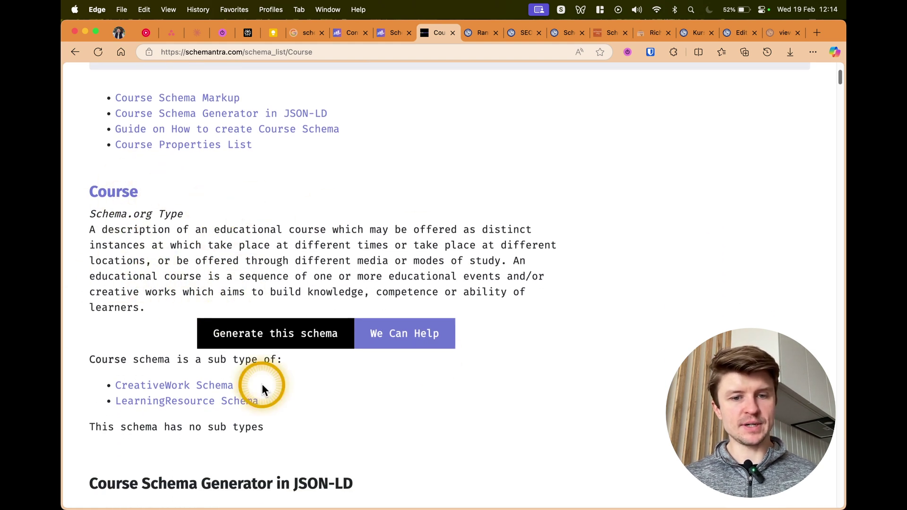
scroll(192, 247, down, 3)
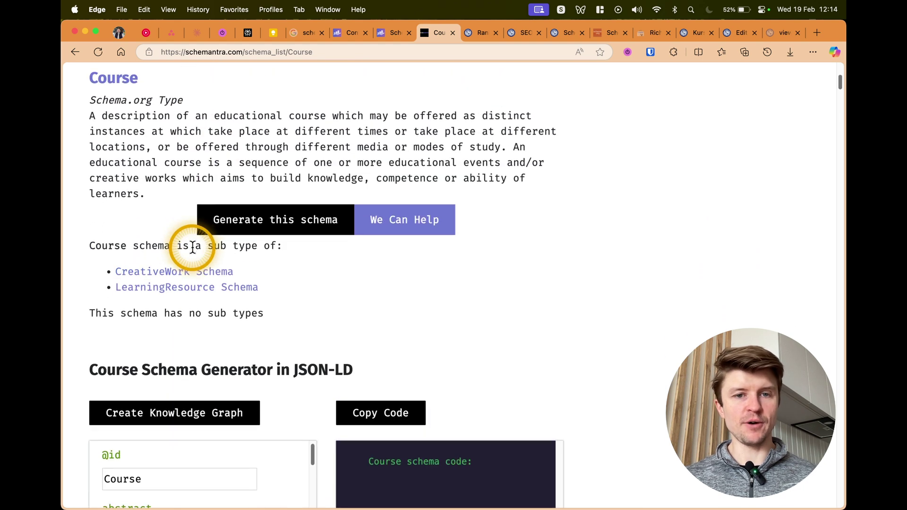
scroll(192, 246, up, 1)
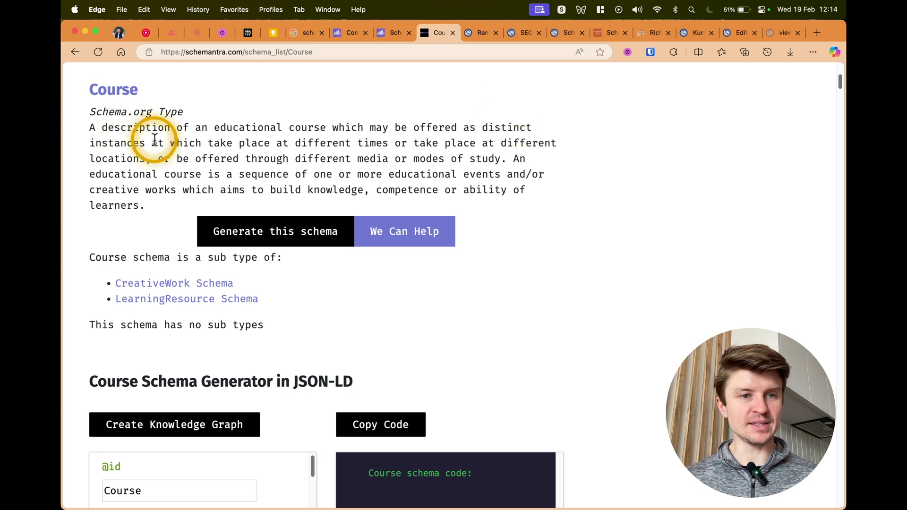
scroll(250, 179, down, 5)
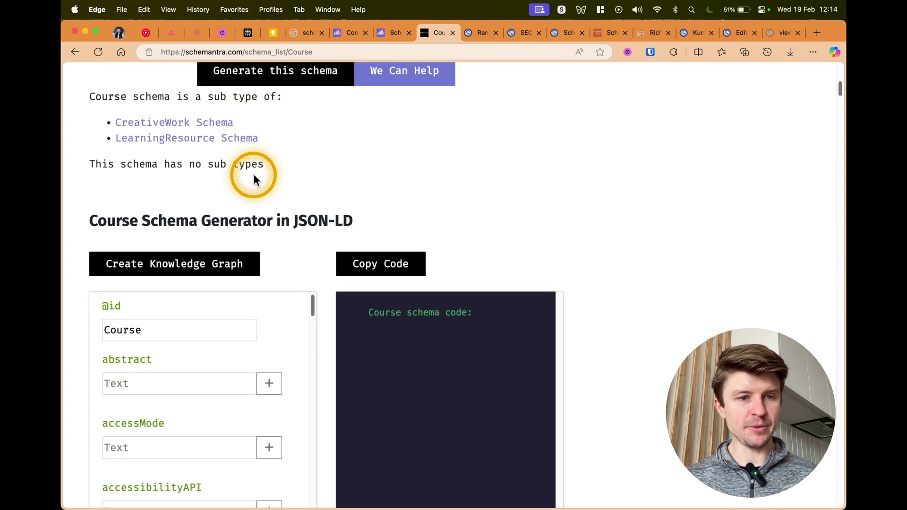
scroll(254, 180, down, 3)
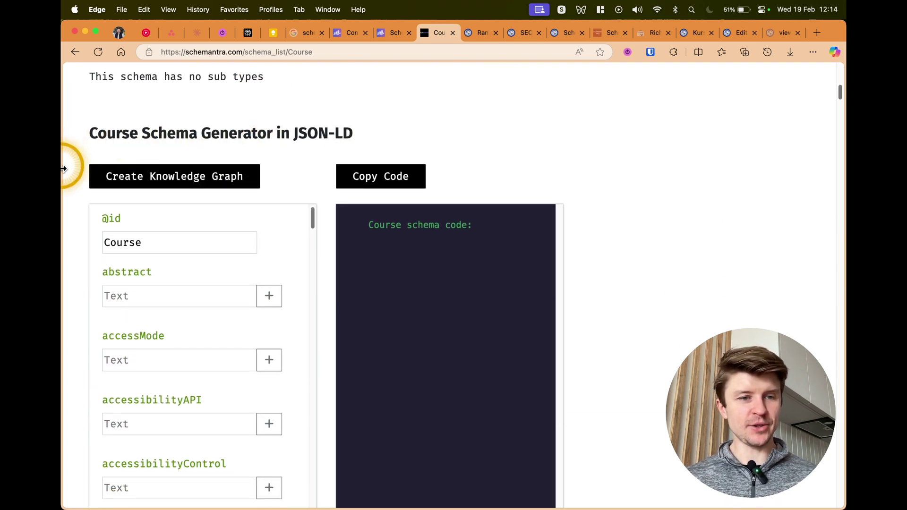
scroll(81, 267, down, 4)
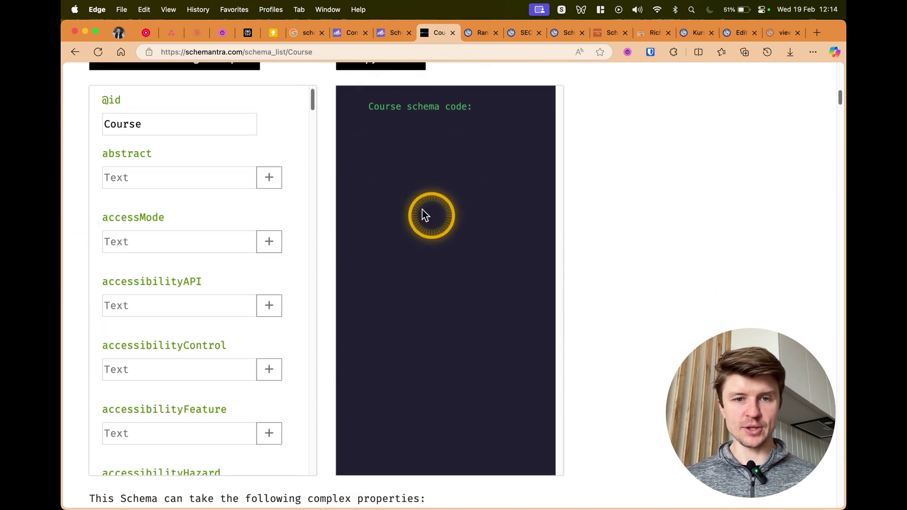
- Look through the property fields available in the JSON-LD Course schema generator
scroll(132, 135, down, 10)
scroll(127, 142, down, 20)
scroll(127, 142, down, 20)
scroll(147, 432, up, 8)
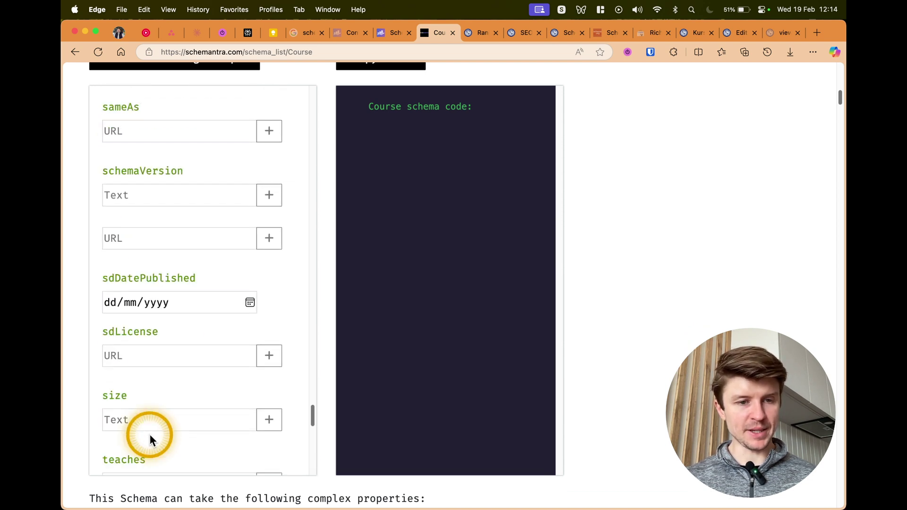
scroll(149, 435, up, 20)
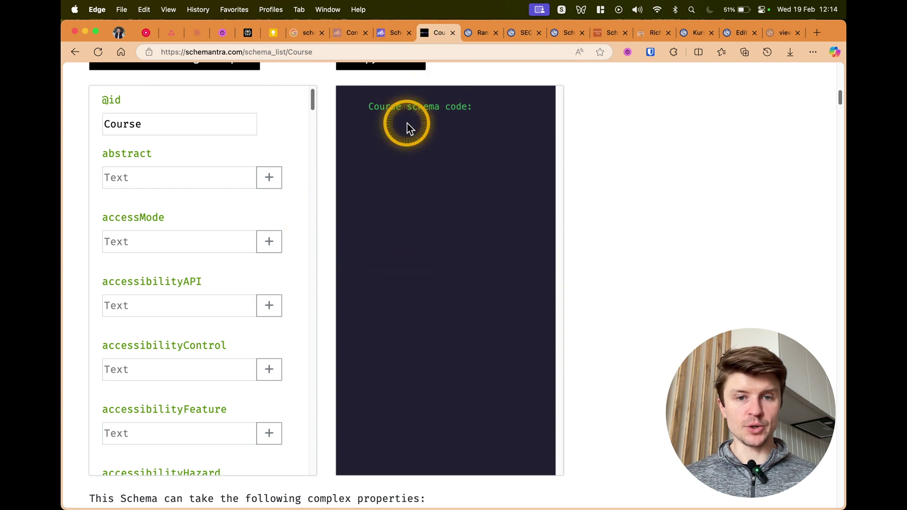
scroll(467, 299, down, 5)
scroll(467, 299, up, 10)
scroll(467, 302, down, 5)
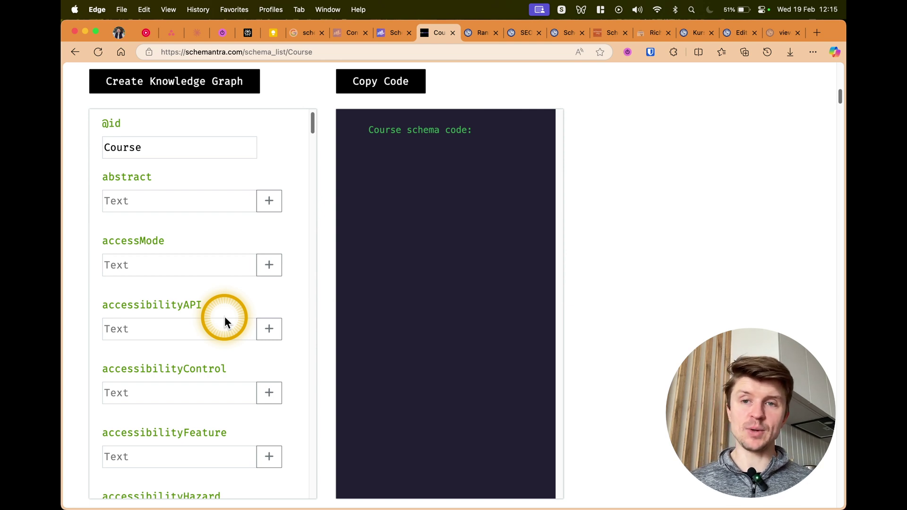
- Check the Schema (Structured Data) module in Rank Math and bring up the post types in the Titles & Meta settings
click(480, 22)
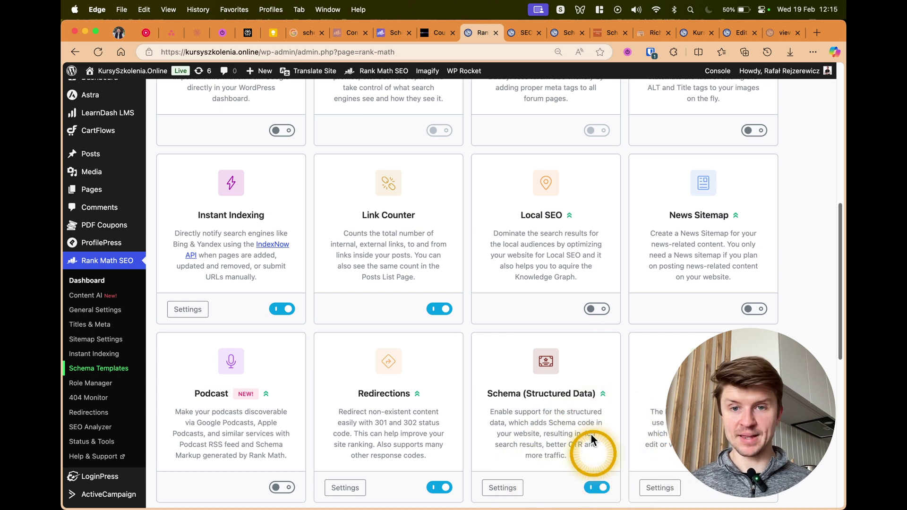
click(517, 33)
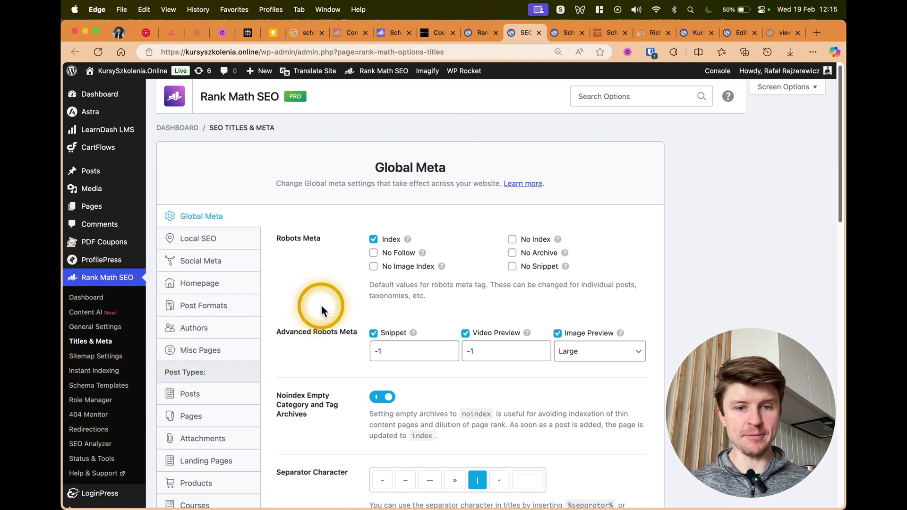
scroll(321, 309, down, 5)
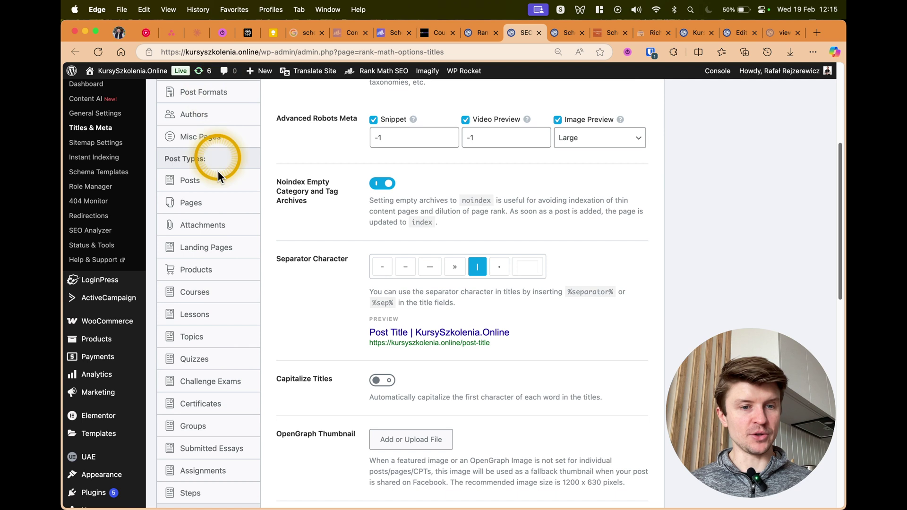
- Check the default Schema Type settings for the Posts and Steps post types
click(185, 182)
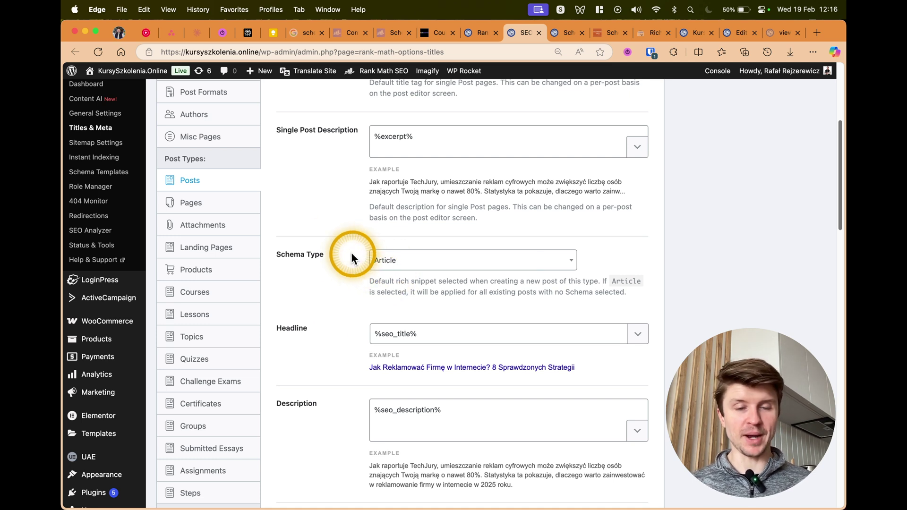
scroll(328, 245, down, 4)
scroll(328, 245, up, 3)
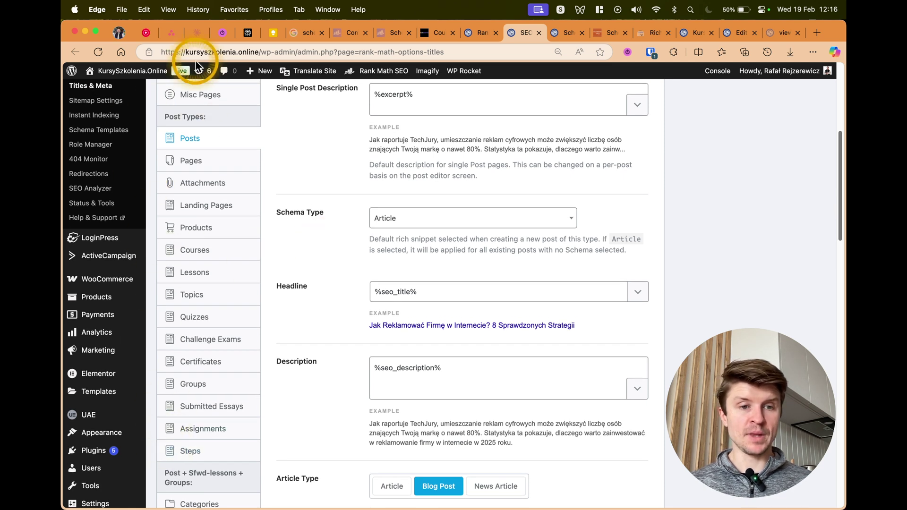
click(181, 452)
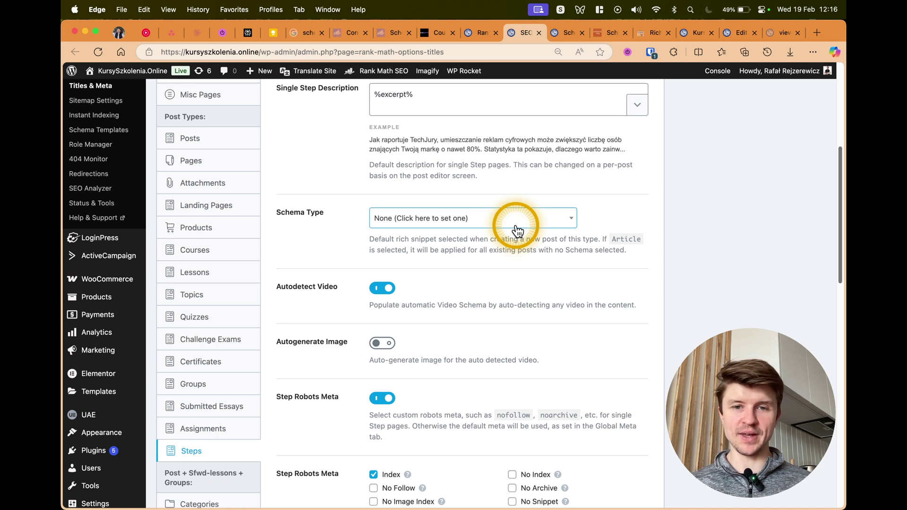
- Open the Course Schema (Full) template from the Rank Math schema templates in the Schema Builder
click(565, 32)
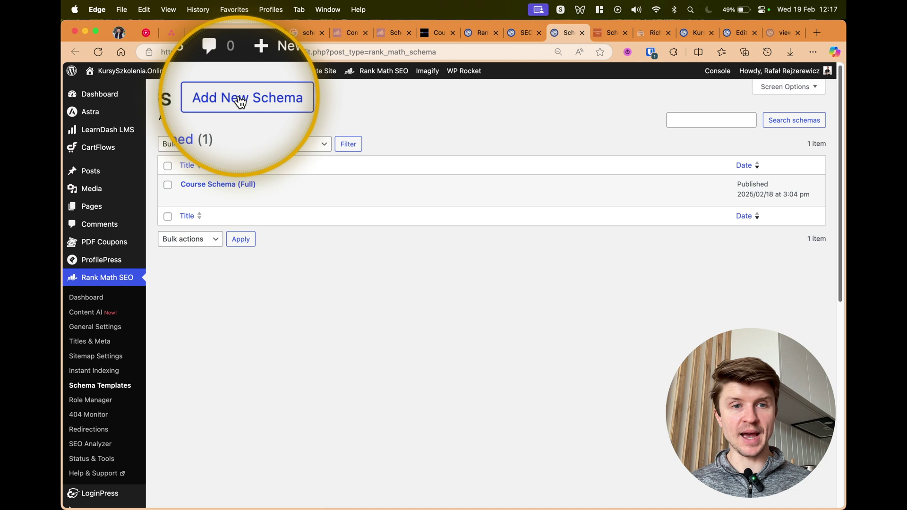
click(185, 198)
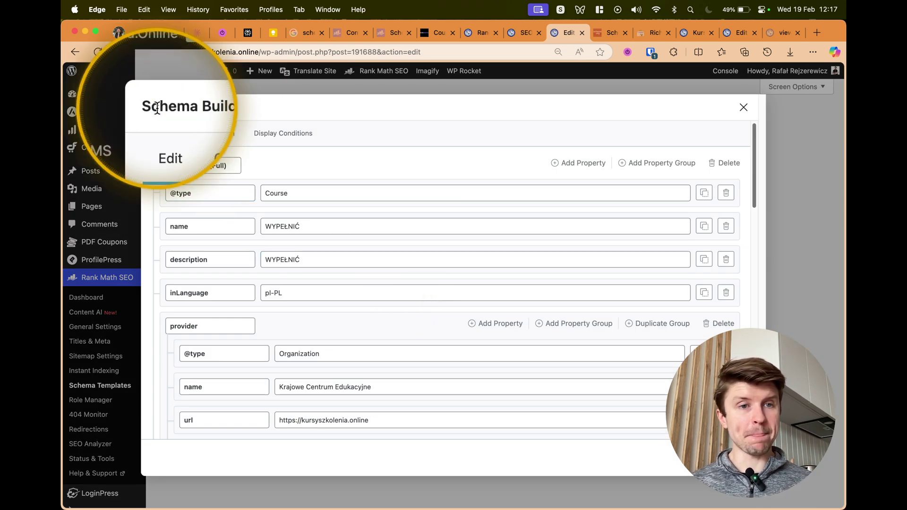
click(344, 296)
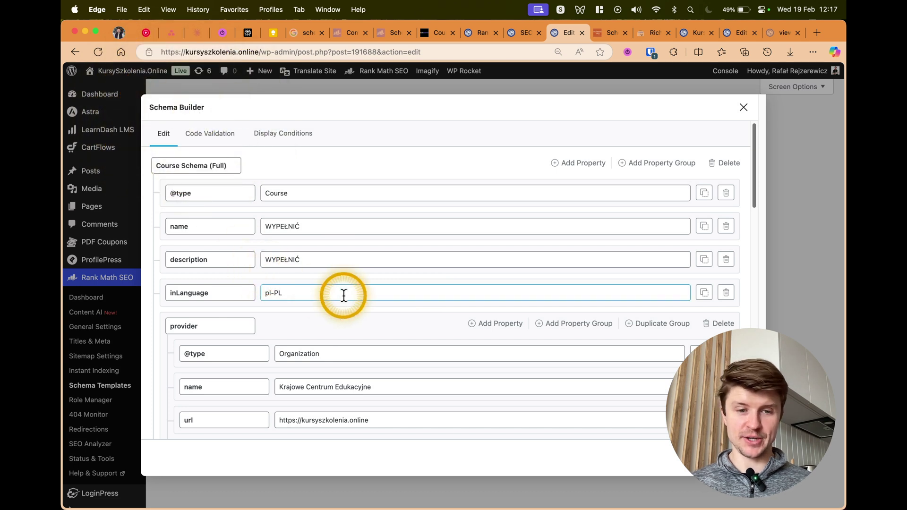
scroll(344, 295, down, 20)
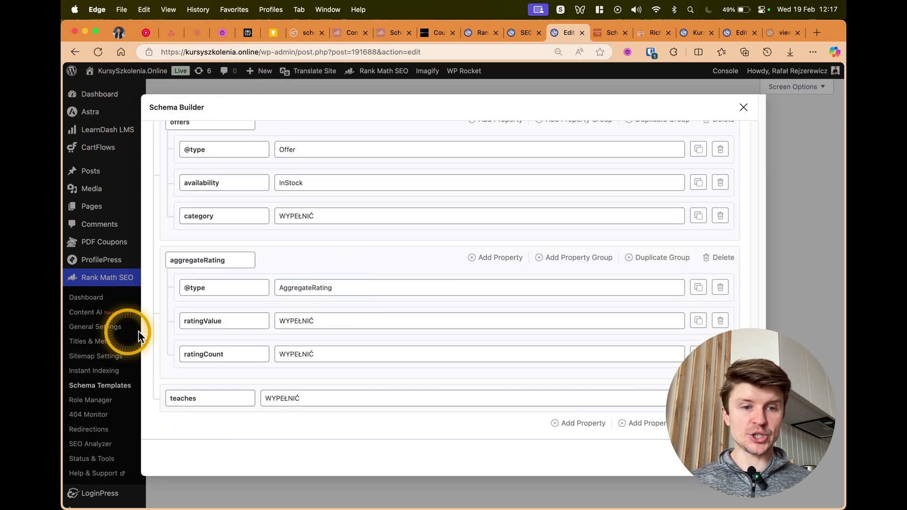
scroll(279, 375, up, 20)
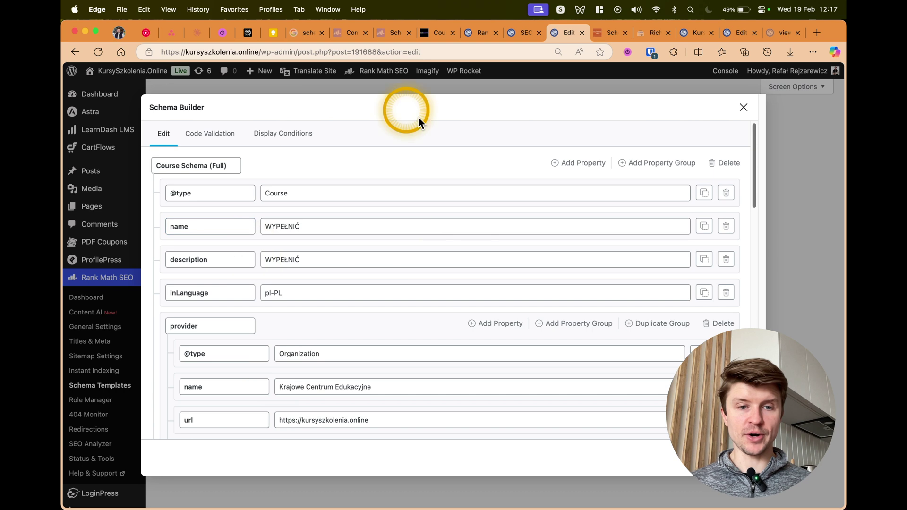
scroll(371, 206, down, 20)
scroll(371, 205, up, 8)
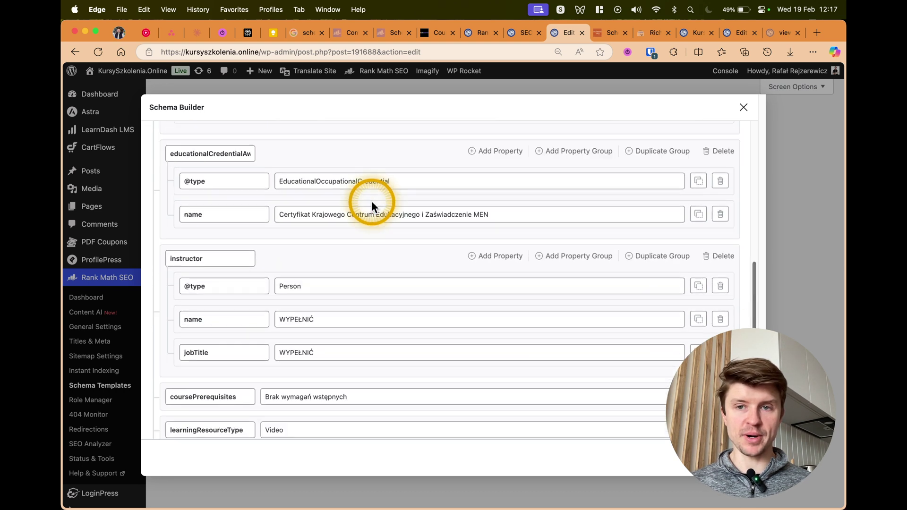
scroll(371, 201, up, 15)
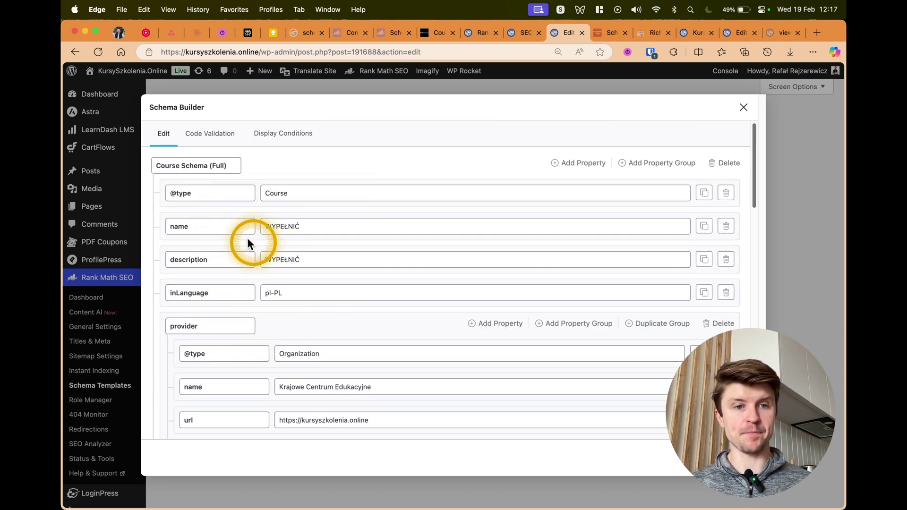
click(240, 163)
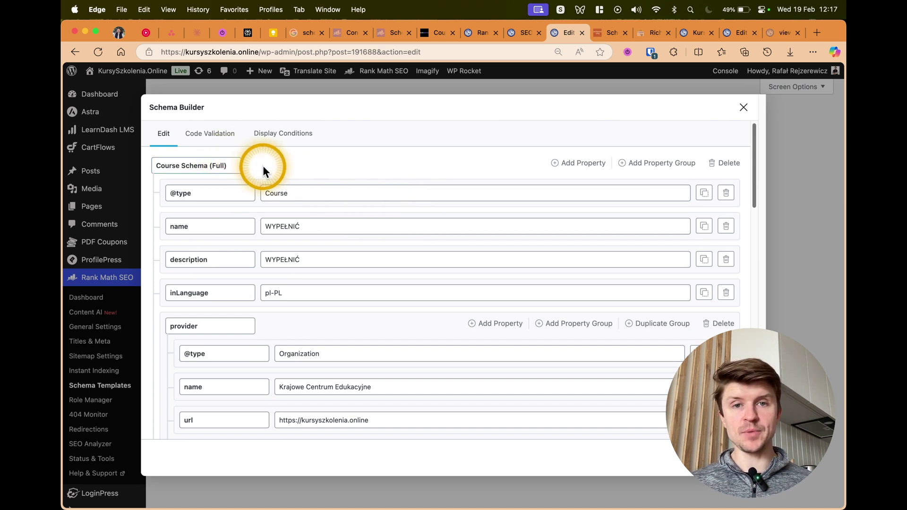
- Compare the Schemantra Course generator fields with the properties in the Course Schema (Full) template
click(427, 33)
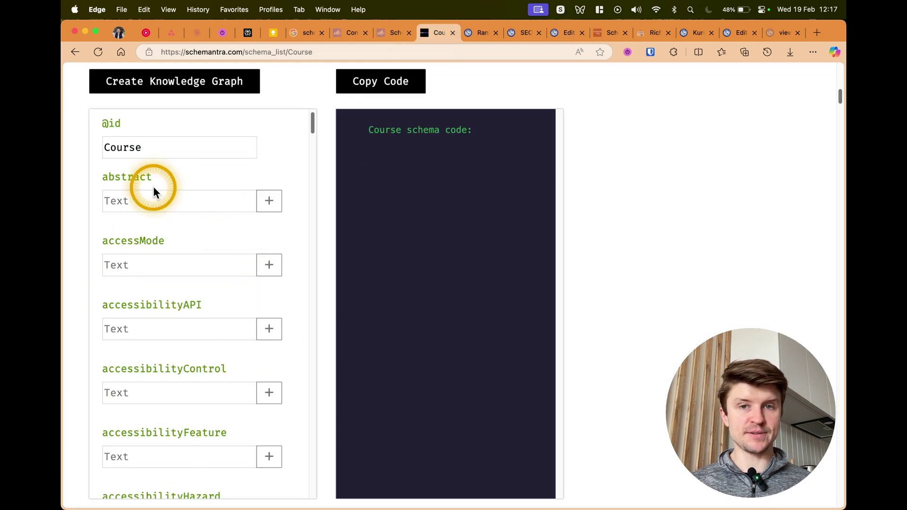
click(566, 35)
click(338, 187)
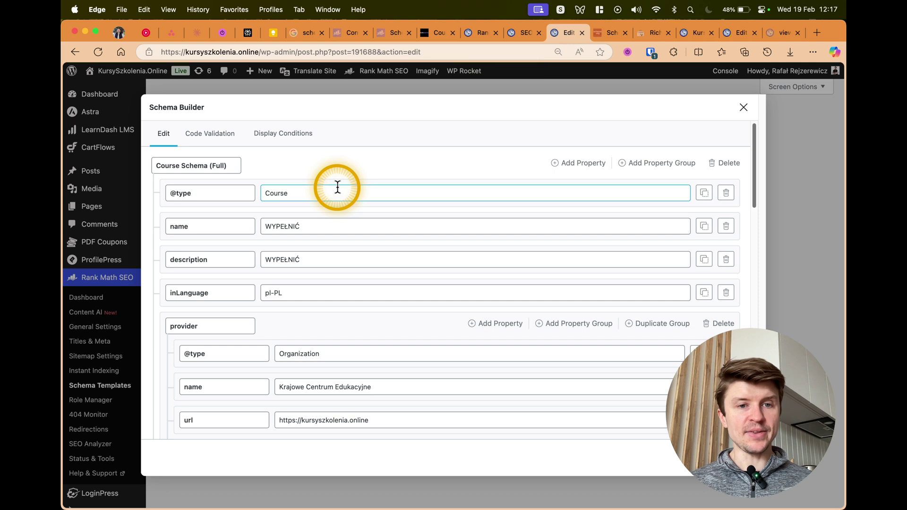
scroll(308, 189, down, 10)
click(309, 183)
scroll(309, 189, down, 10)
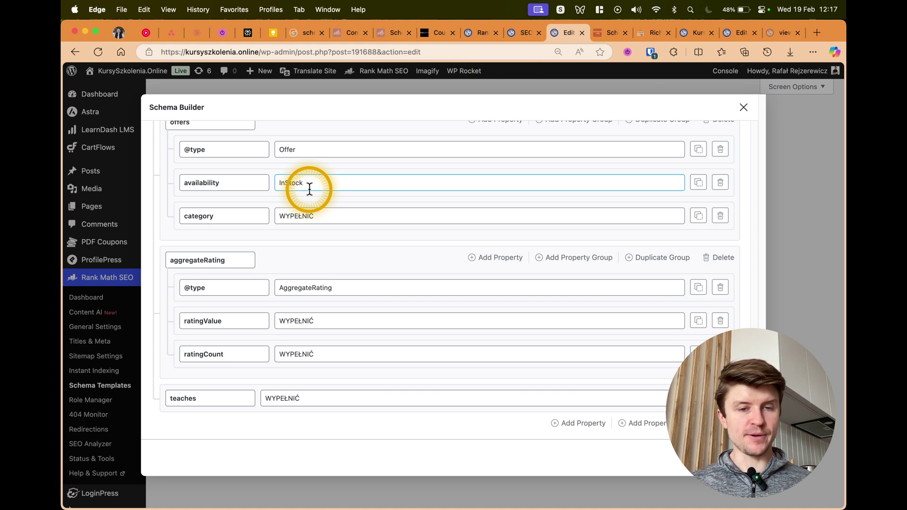
scroll(267, 304, up, 10)
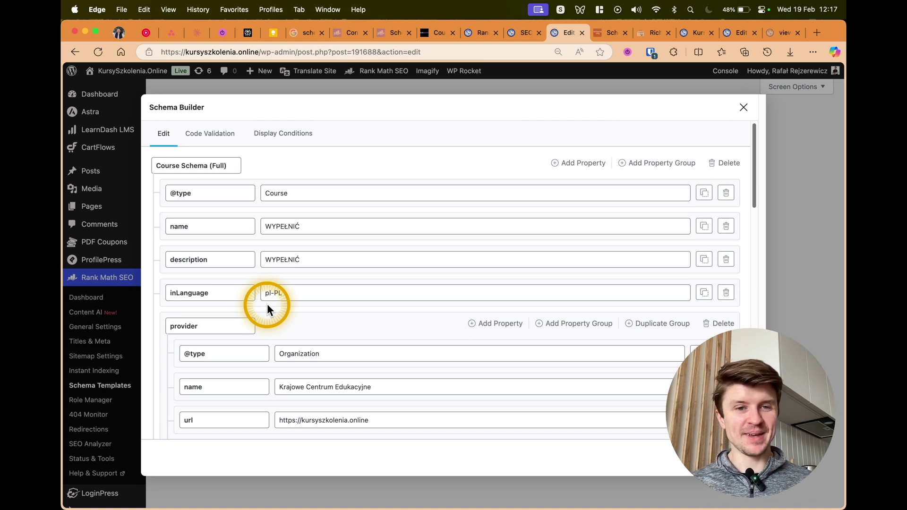
- Examine how the template nests its property groups, including provider, address, contact point, offers and aggregateRating
click(264, 141)
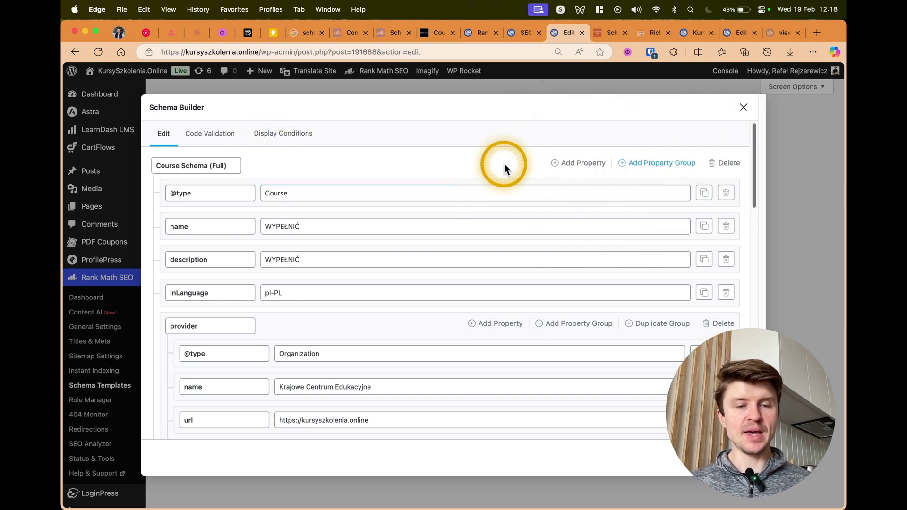
scroll(174, 220, down, 1)
scroll(174, 220, down, 5)
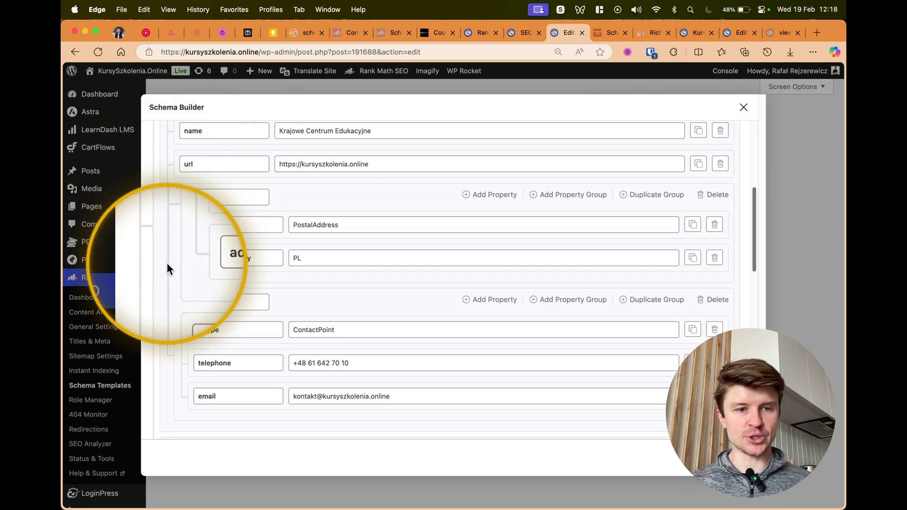
scroll(171, 208, down, 10)
scroll(171, 208, down, 5)
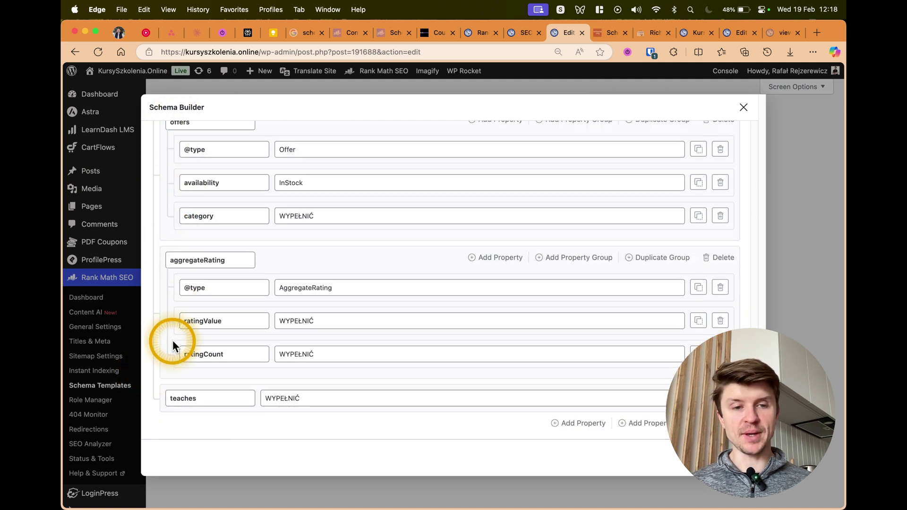
scroll(172, 340, up, 20)
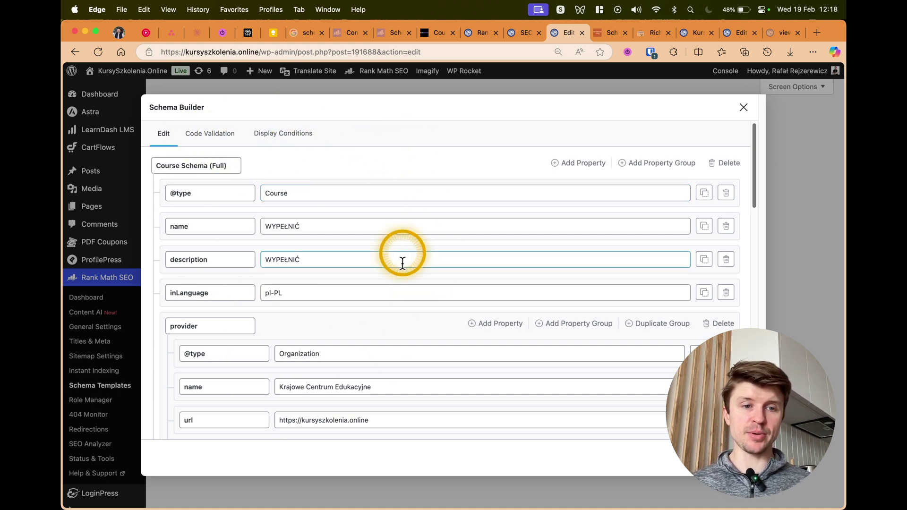
- Check which template properties, such as name, description, duration and courseWorkload, use the WYPEŁNIĆ placeholder
scroll(216, 273, down, 5)
scroll(217, 273, down, 10)
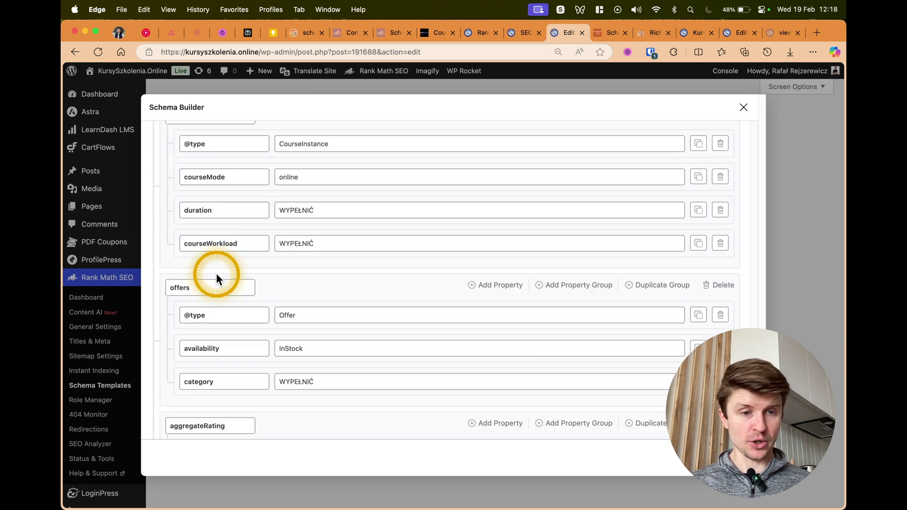
scroll(217, 273, up, 15)
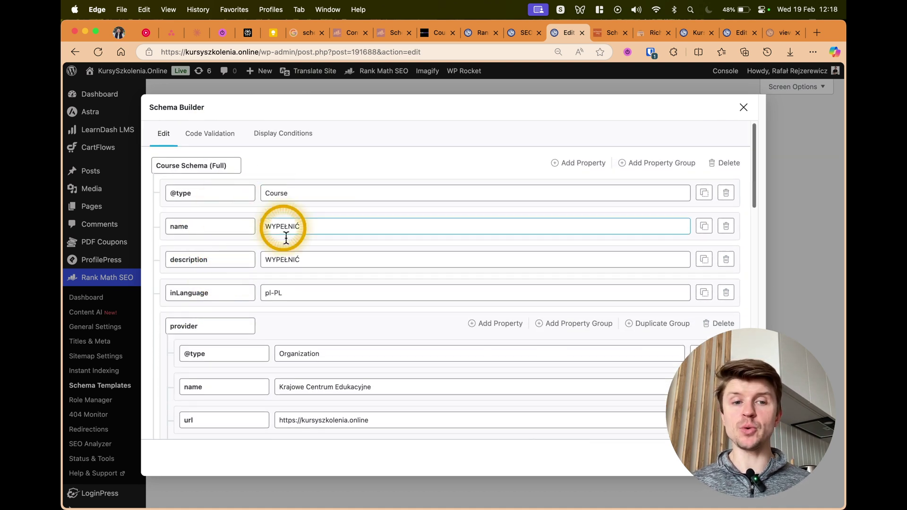
click(299, 180)
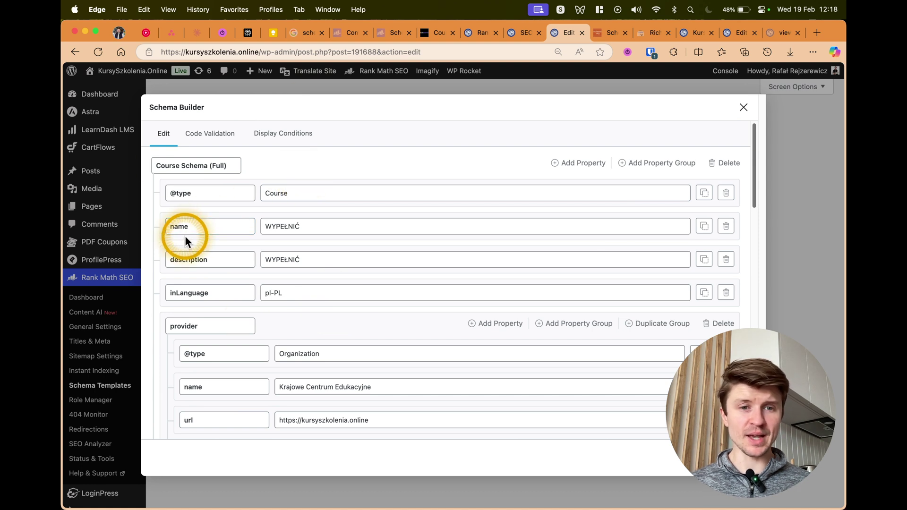
click(262, 145)
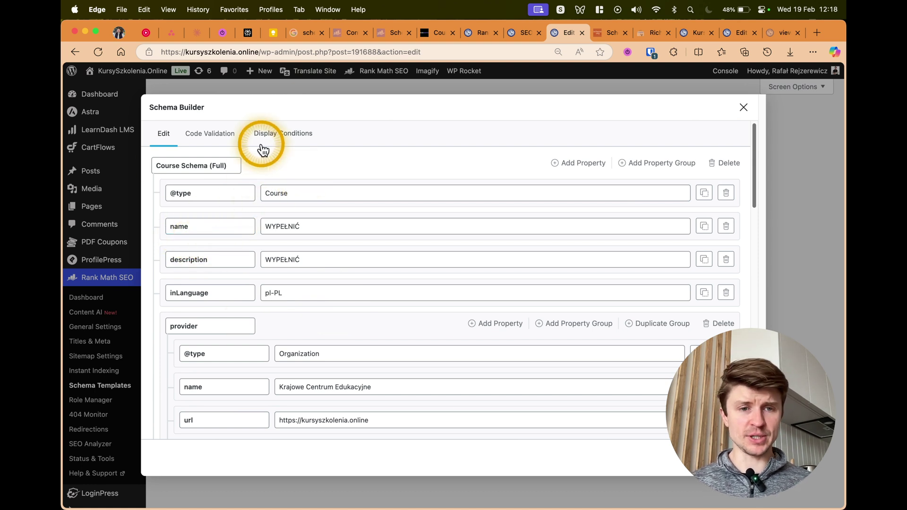
click(227, 138)
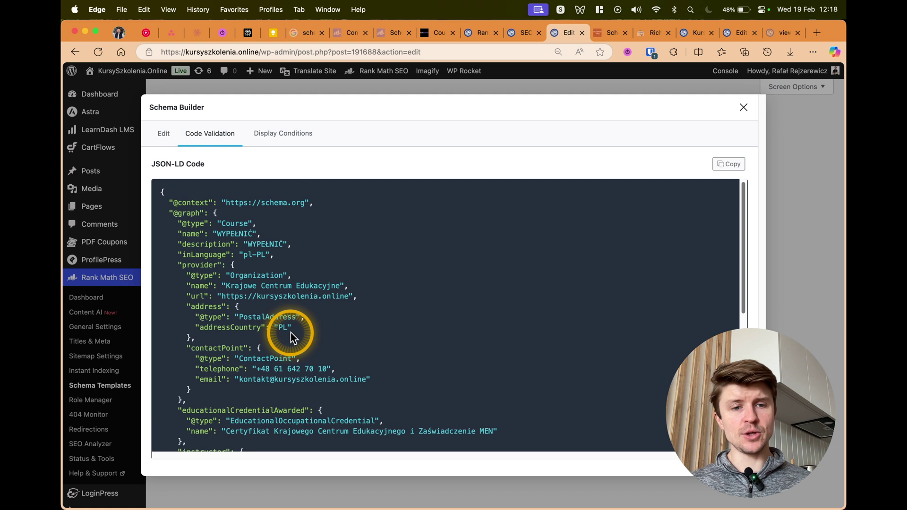
scroll(291, 333, down, 5)
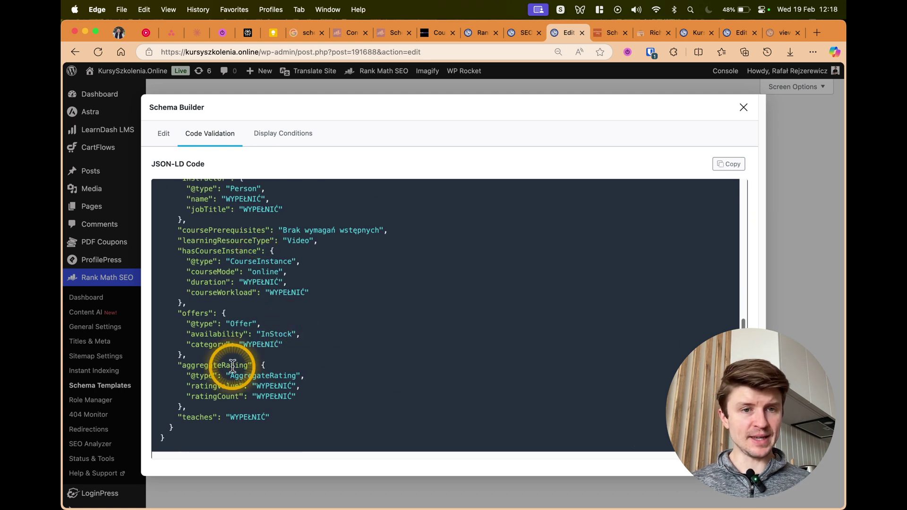
scroll(233, 369, up, 5)
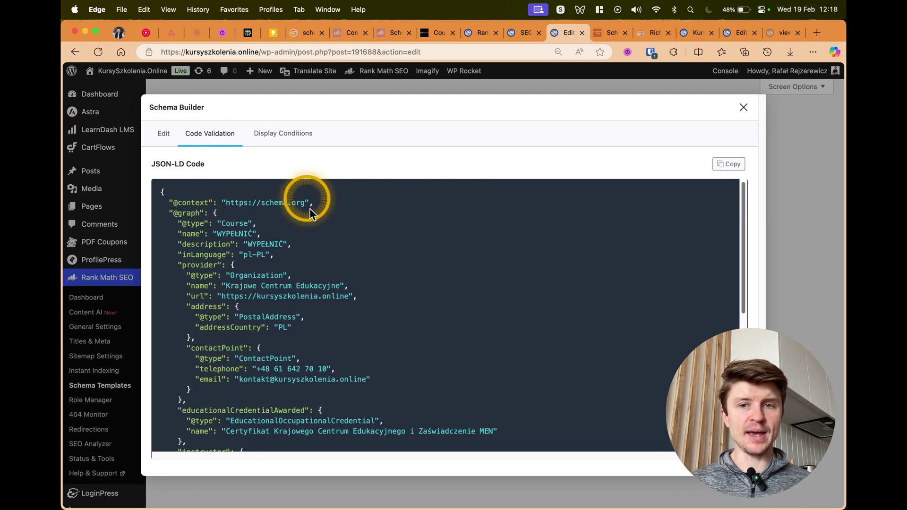
click(739, 162)
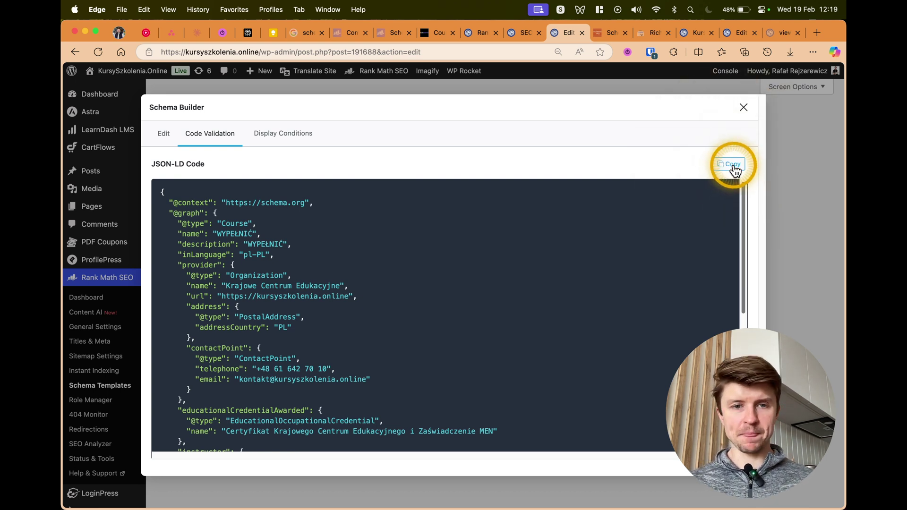
scroll(402, 270, down, 6)
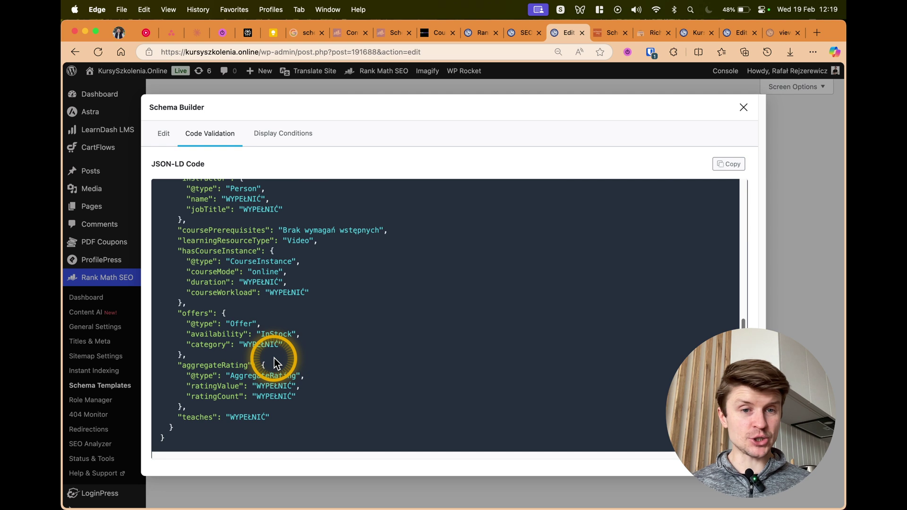
scroll(274, 358, up, 8)
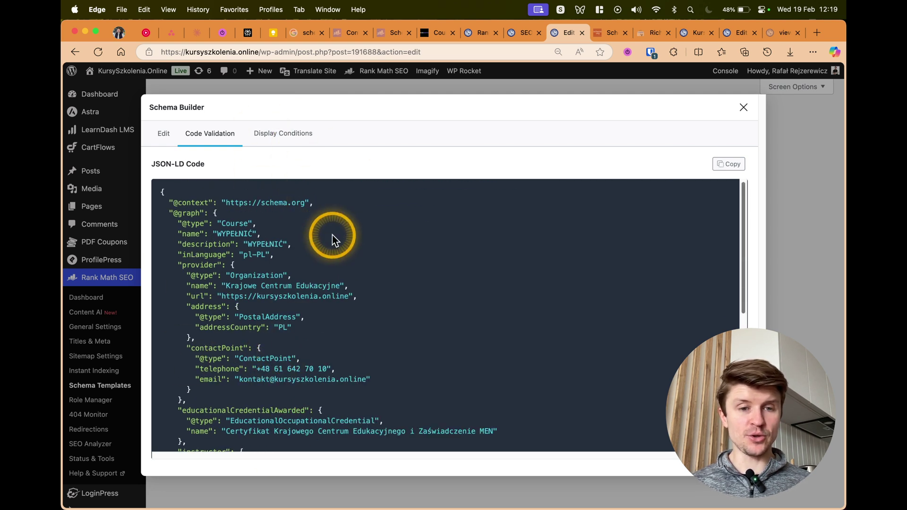
scroll(333, 234, down, 6)
scroll(251, 361, up, 8)
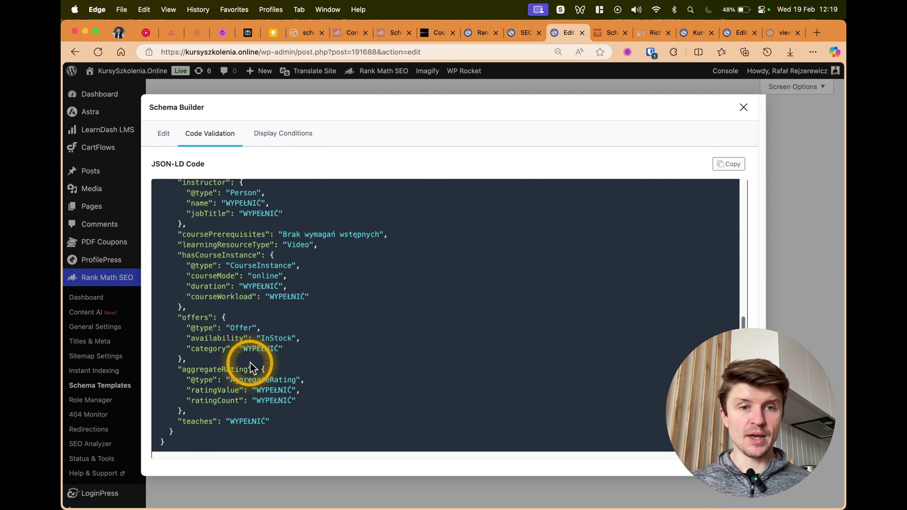
- Try an Include display condition set to Singular, check its available post types, and remove the condition
click(270, 133)
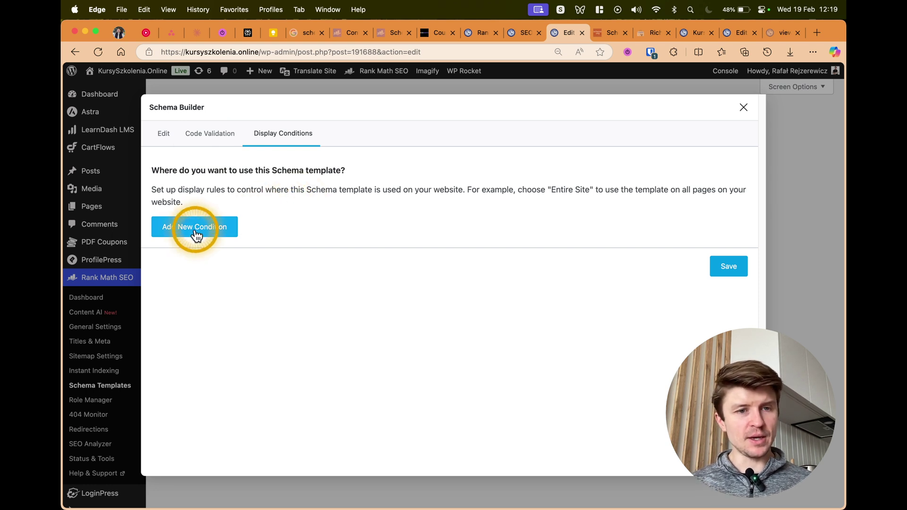
click(215, 233)
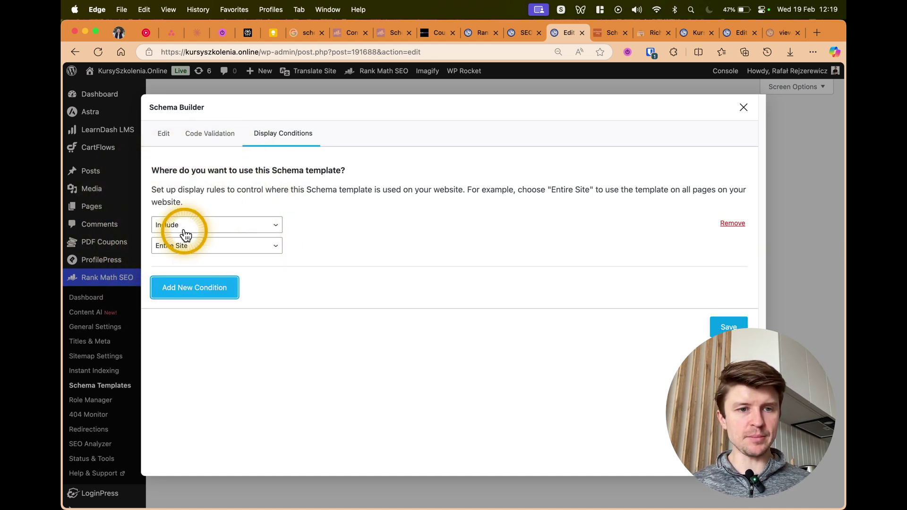
click(178, 245)
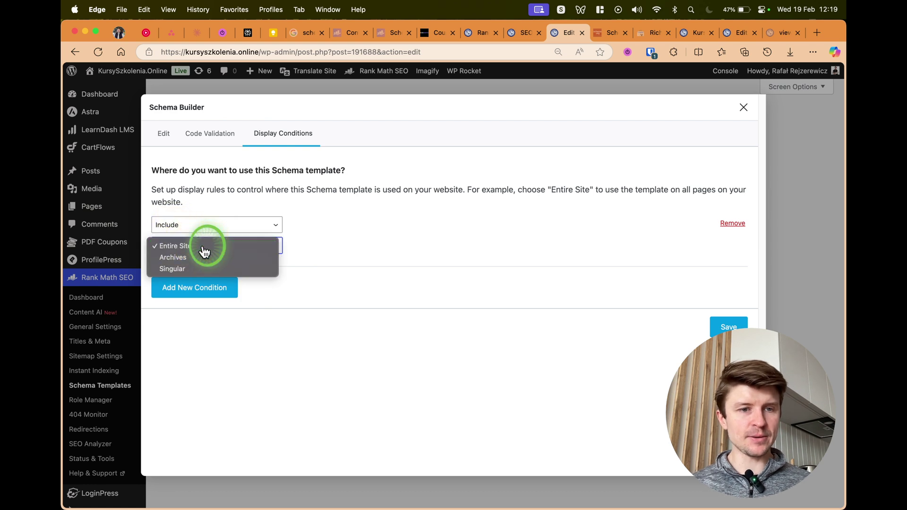
click(203, 246)
click(225, 245)
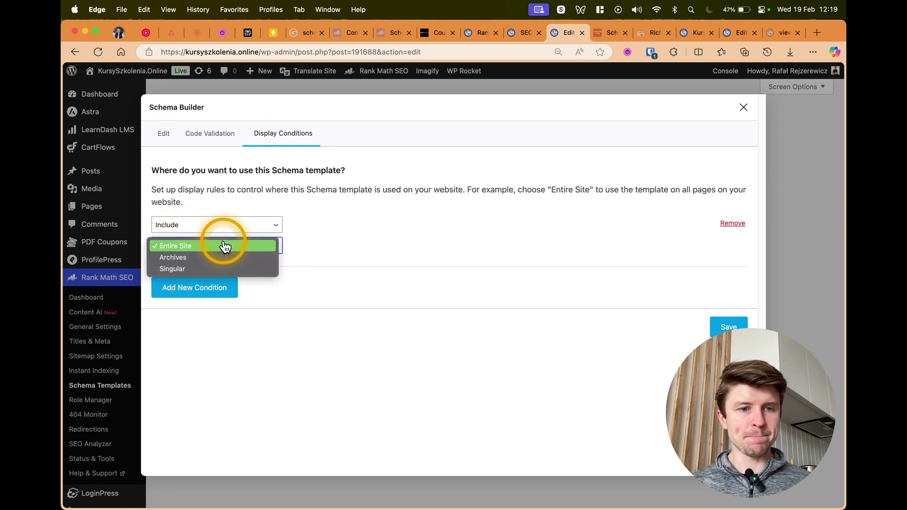
click(175, 268)
click(339, 252)
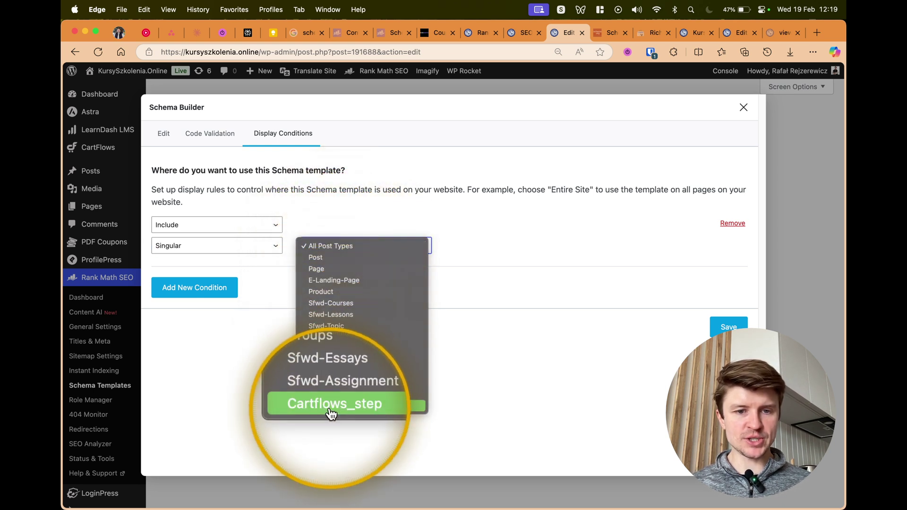
click(469, 218)
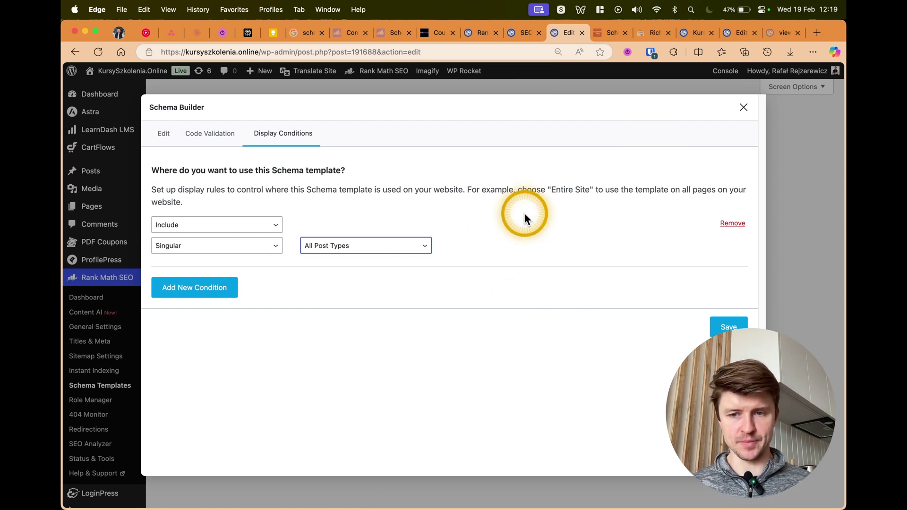
click(732, 226)
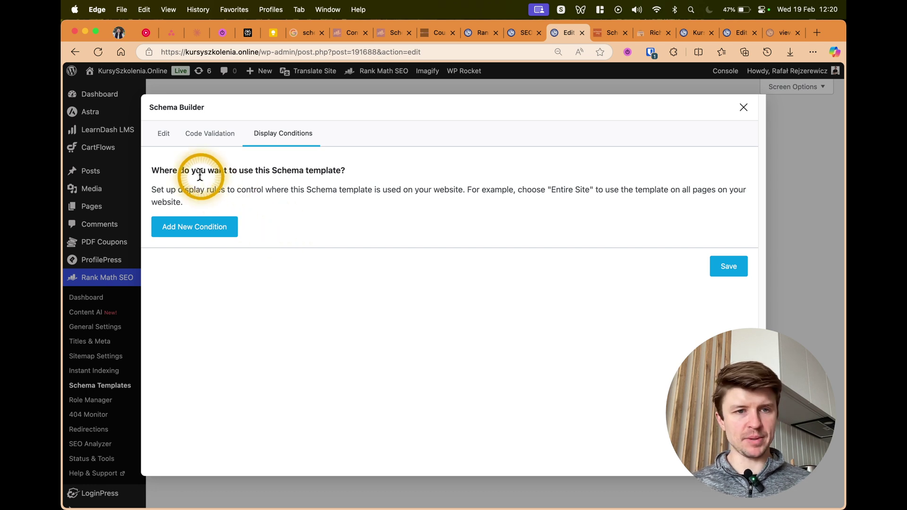
- Recap the template's editable properties, JSON-LD code and display conditions, and return to the property editor
click(163, 133)
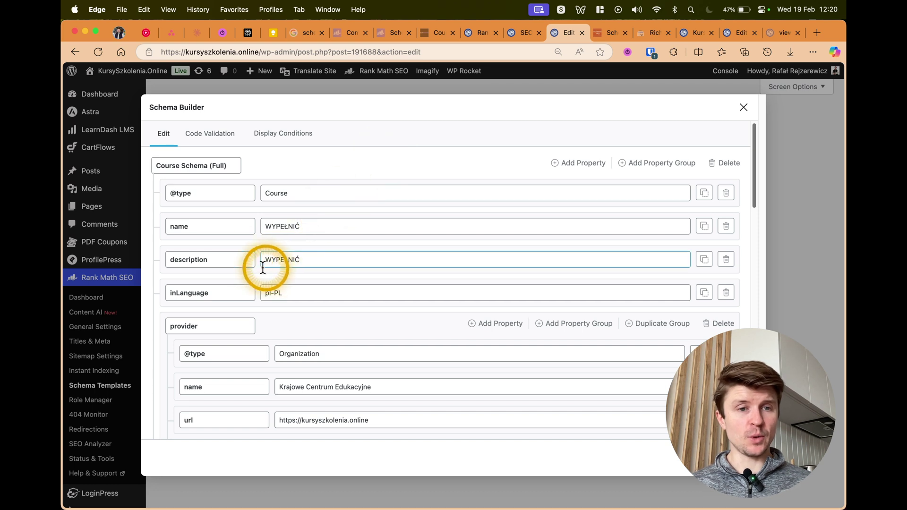
click(182, 164)
click(192, 260)
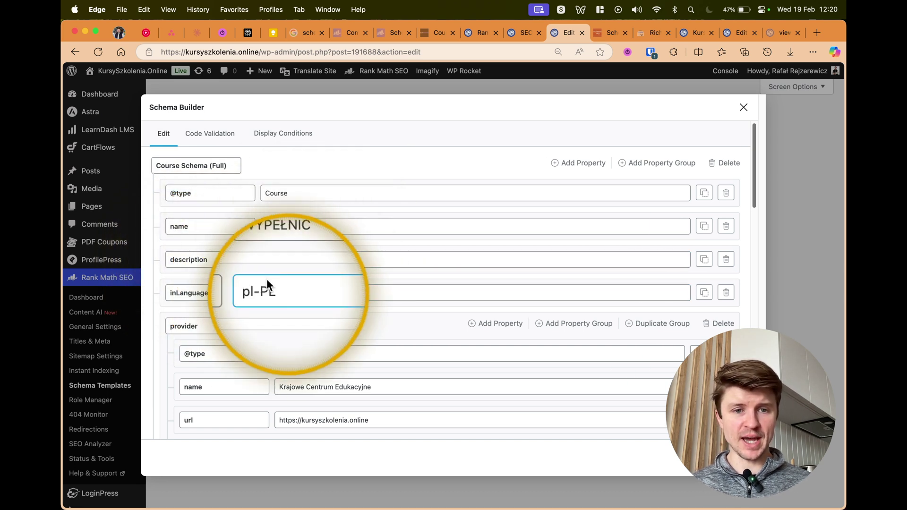
click(192, 136)
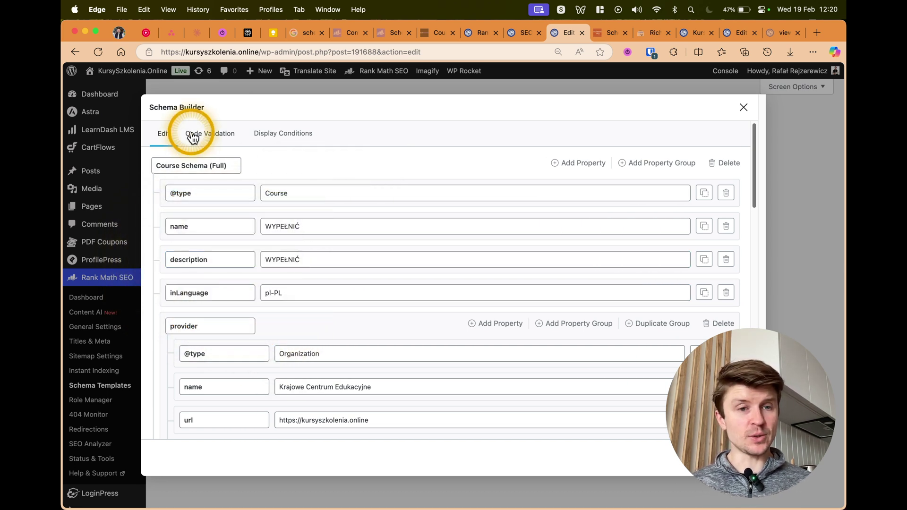
click(199, 137)
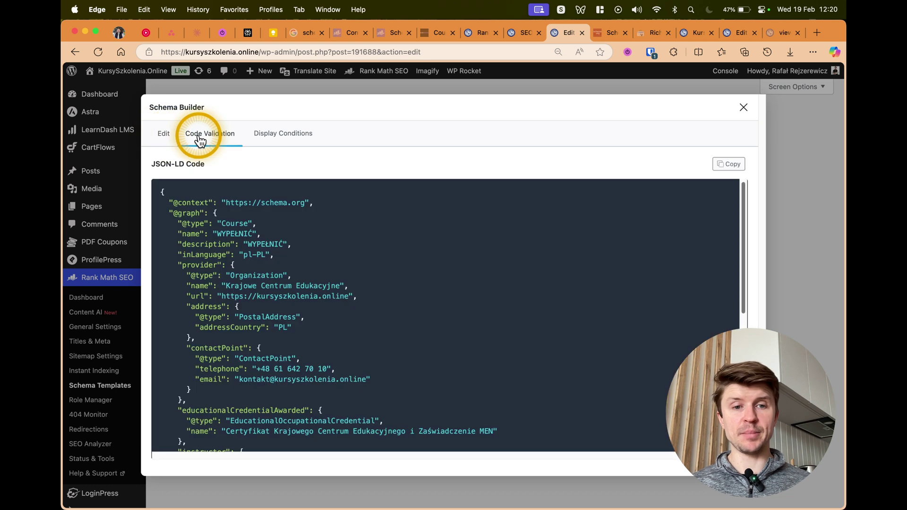
click(279, 136)
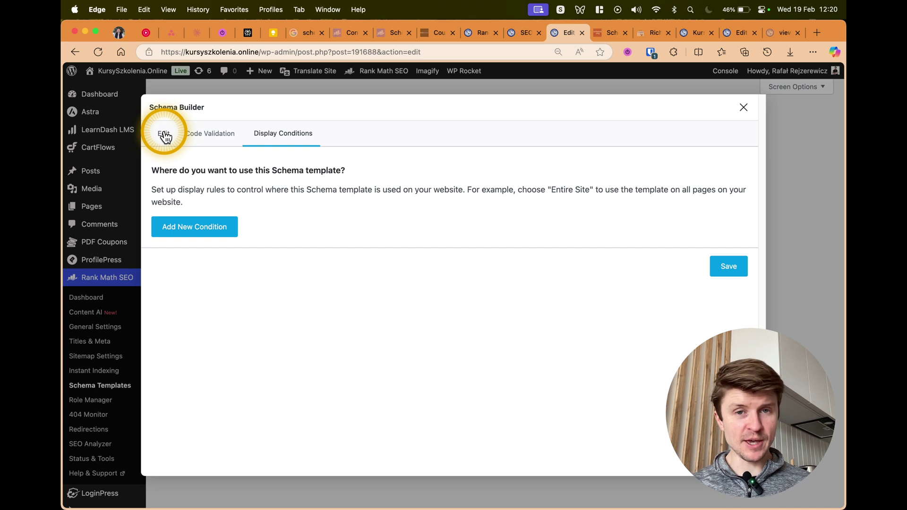
click(165, 137)
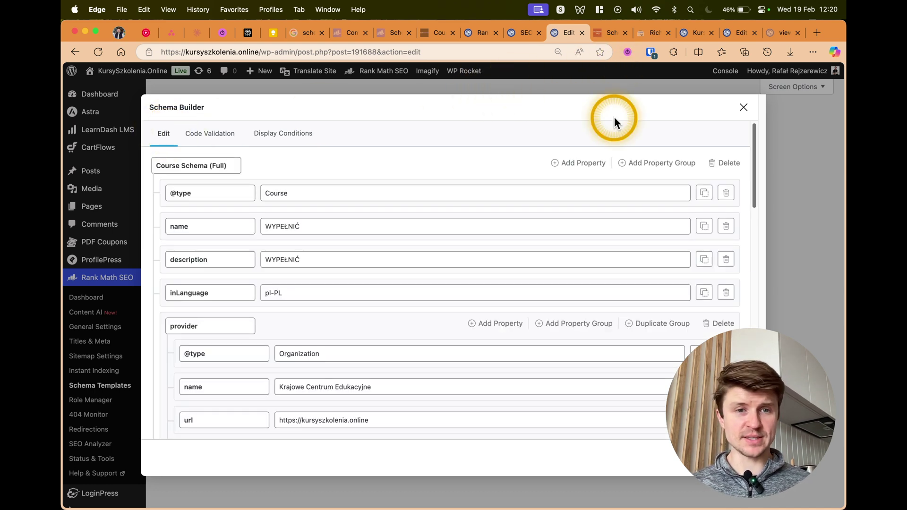
- Look over the published Kurs Makijażu Online course page
click(692, 32)
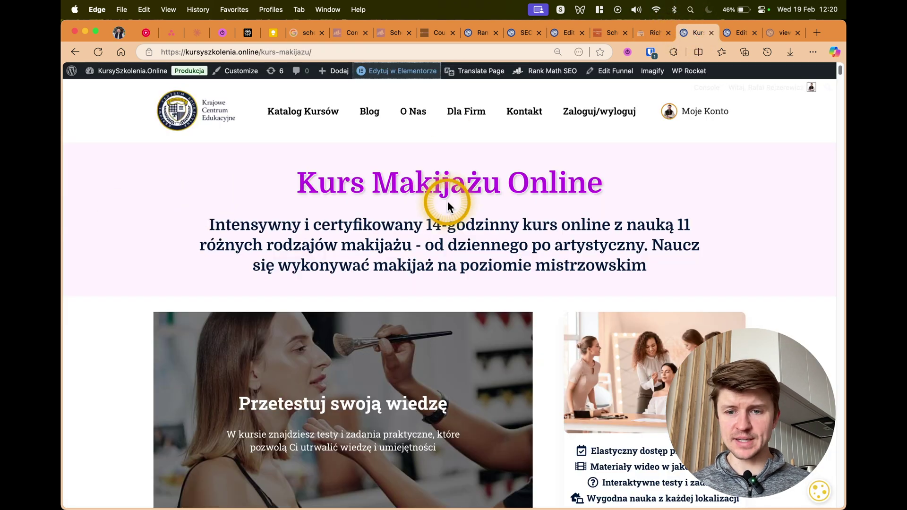
scroll(272, 320, down, 4)
scroll(271, 319, down, 5)
scroll(271, 319, up, 10)
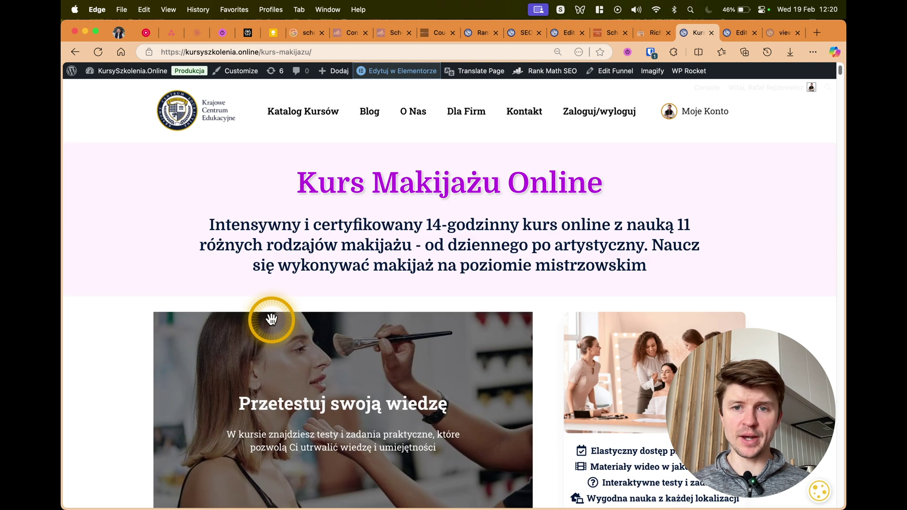
- In the Elementor editor for Kurs Makijażu Online, dismiss the discount popup and open Rank Math's Schema Generator
click(731, 36)
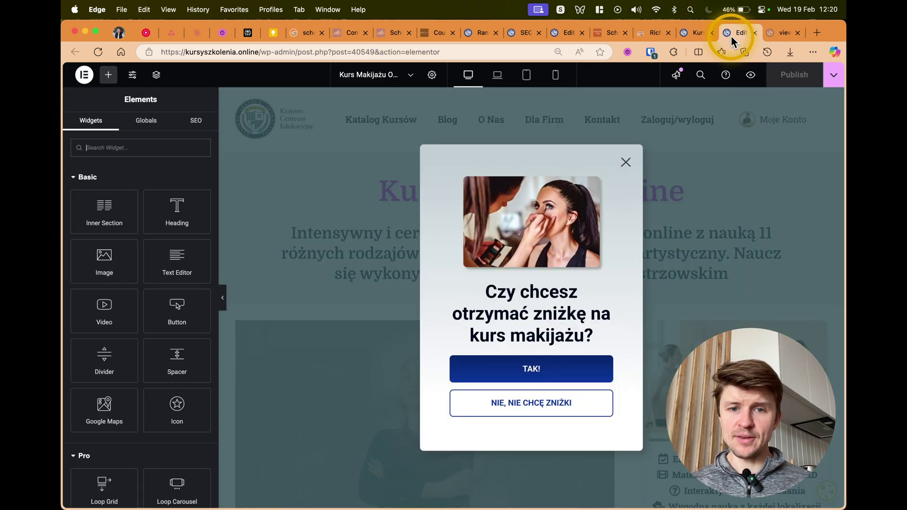
click(625, 162)
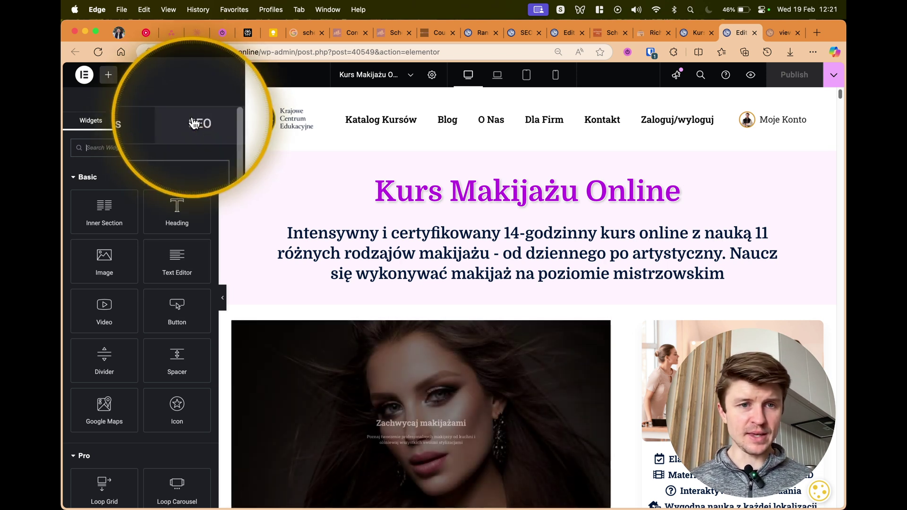
click(195, 121)
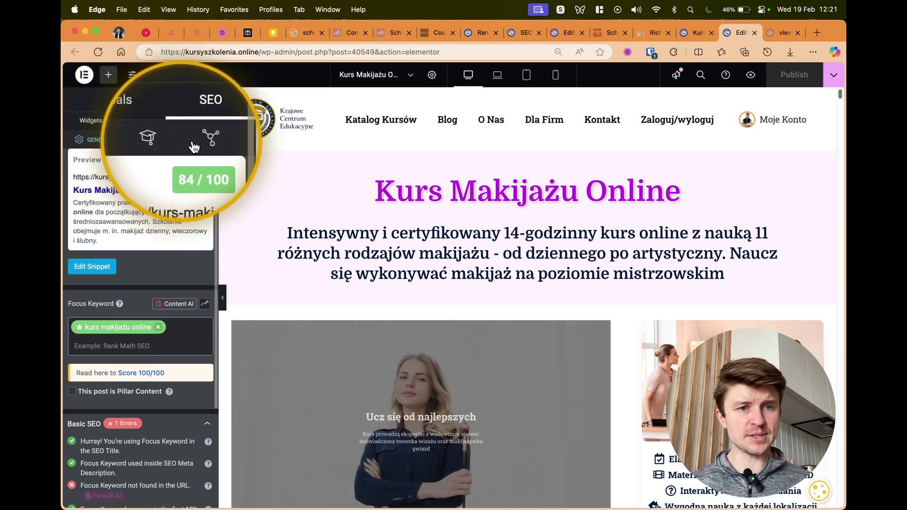
click(168, 139)
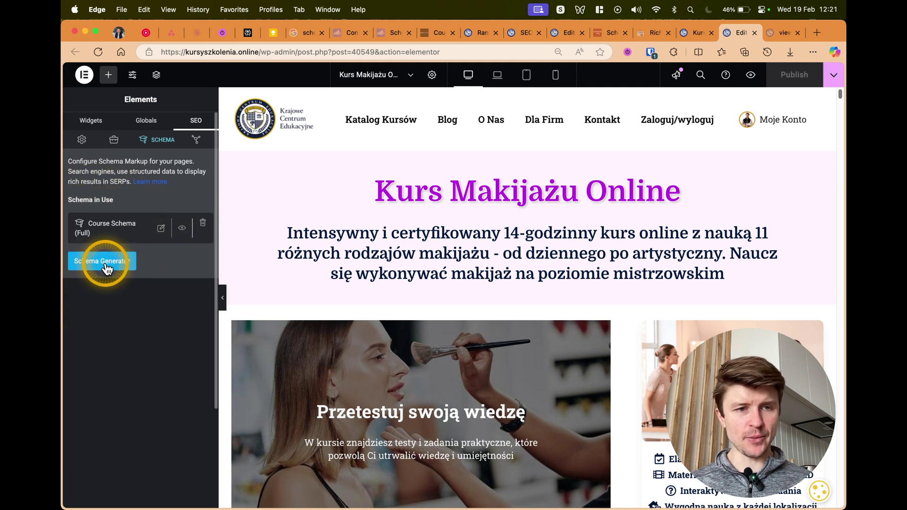
click(106, 263)
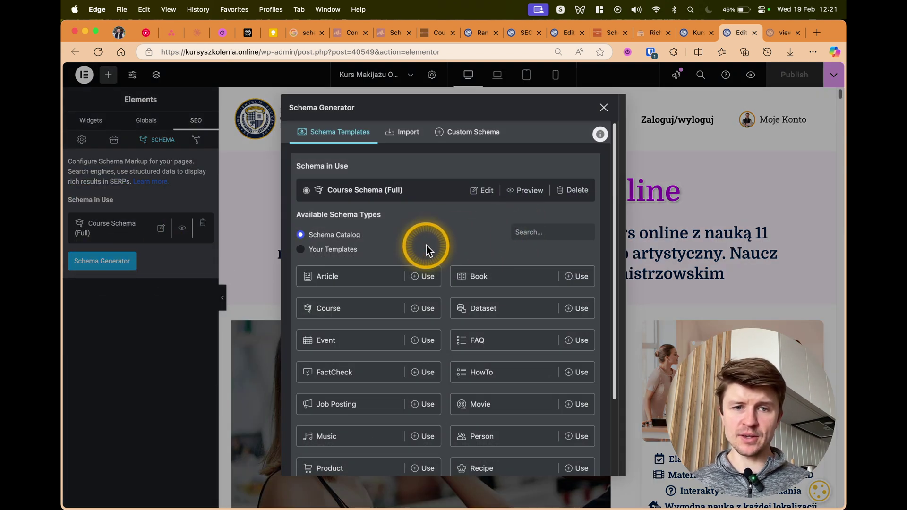
- Browse the Schema Catalog types and list the saved schema templates instead
scroll(426, 247, down, 4)
scroll(425, 241, up, 2)
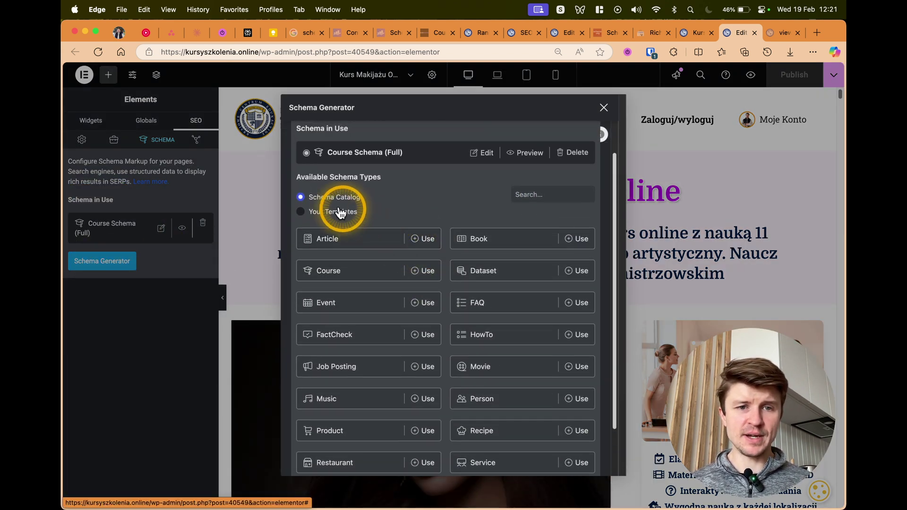
scroll(392, 236, down, 3)
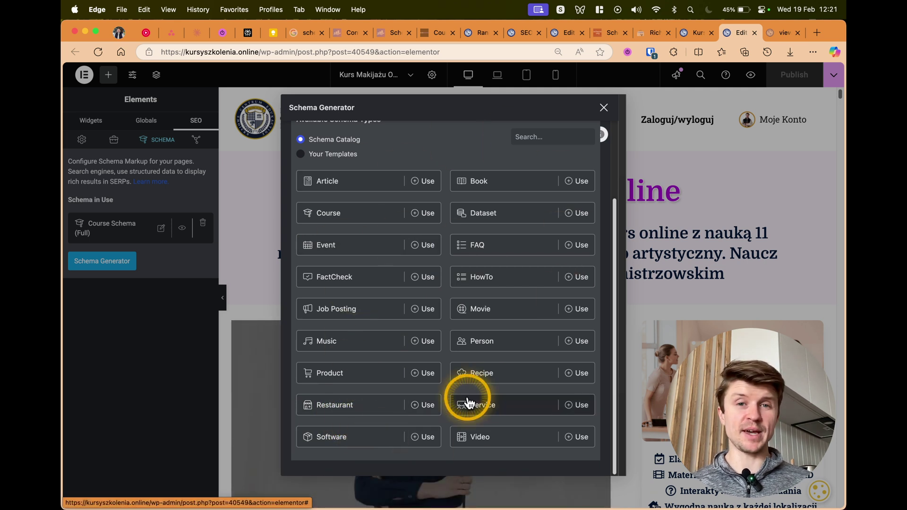
scroll(387, 308, up, 1)
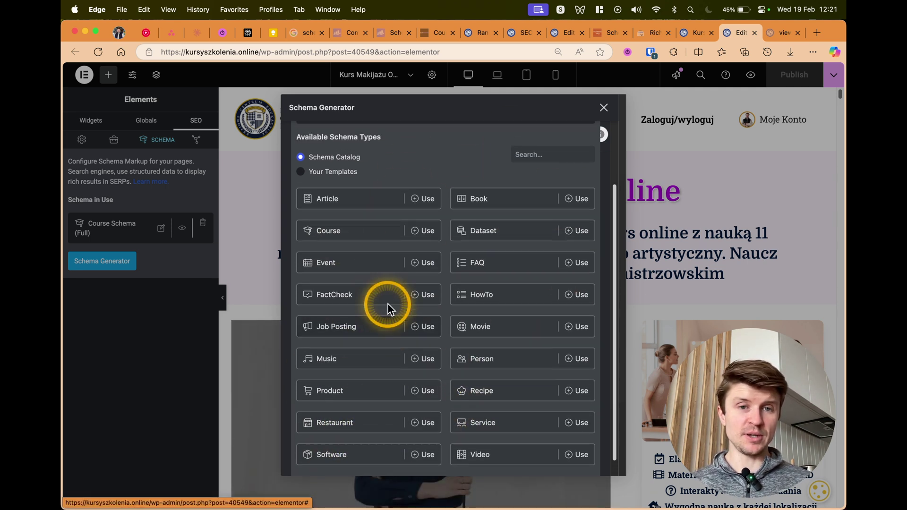
scroll(386, 308, up, 4)
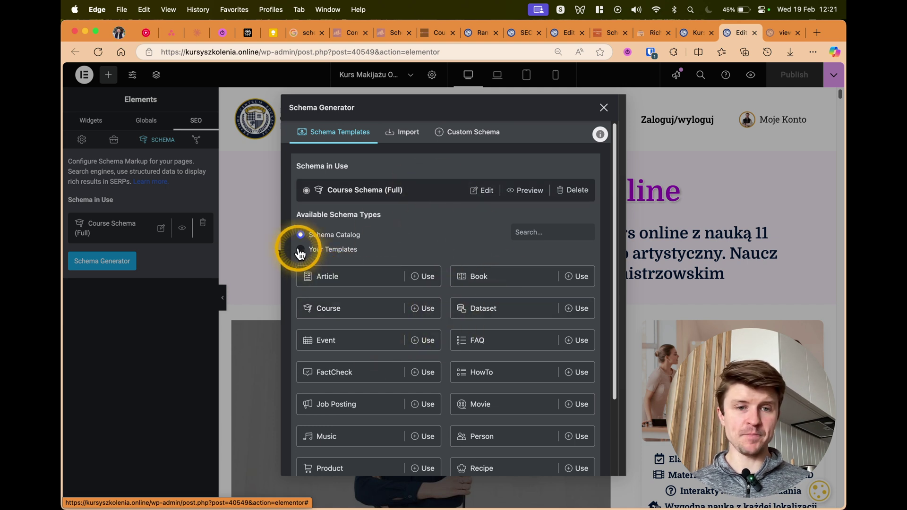
click(300, 252)
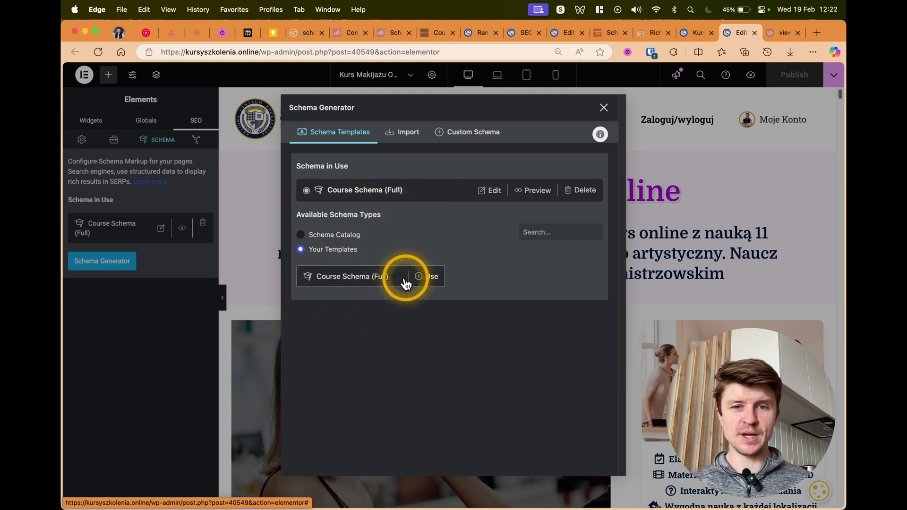
- Revisit the Course Schema (Full) template in the Schema Builder and return to the published Kurs Makijażu Online page
click(690, 32)
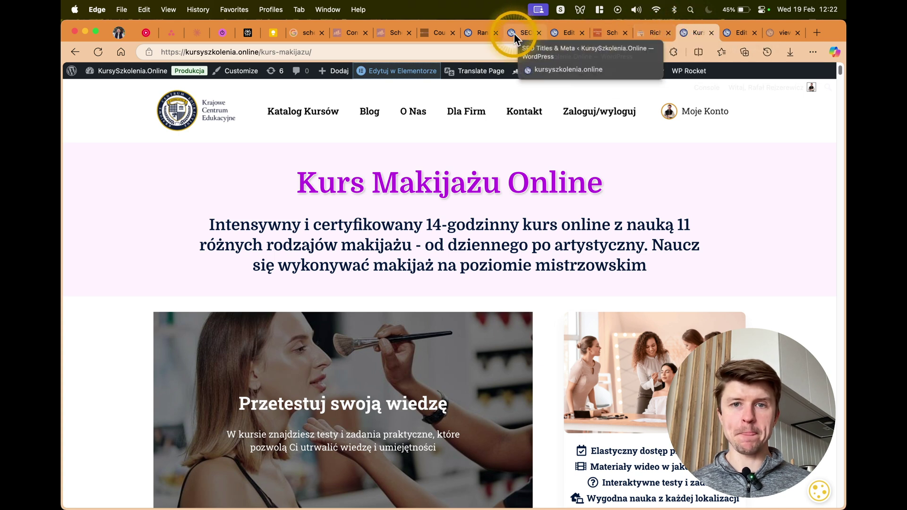
click(562, 34)
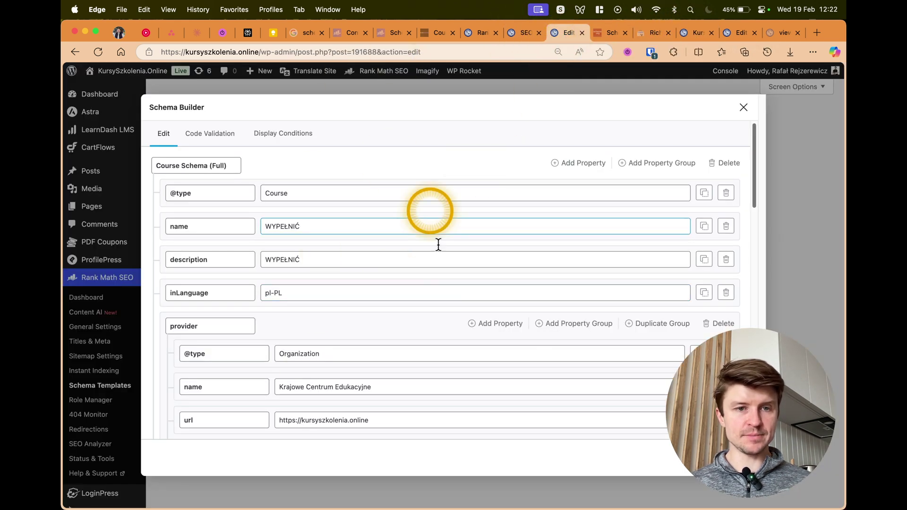
click(689, 33)
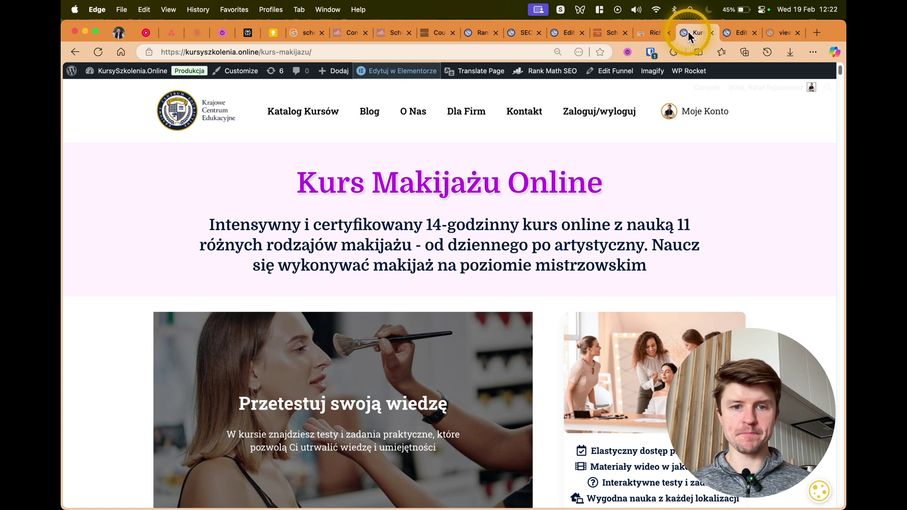
- Revisit the Course Schema (Full) template and the published course page, ending in the page's Elementor editor
click(731, 33)
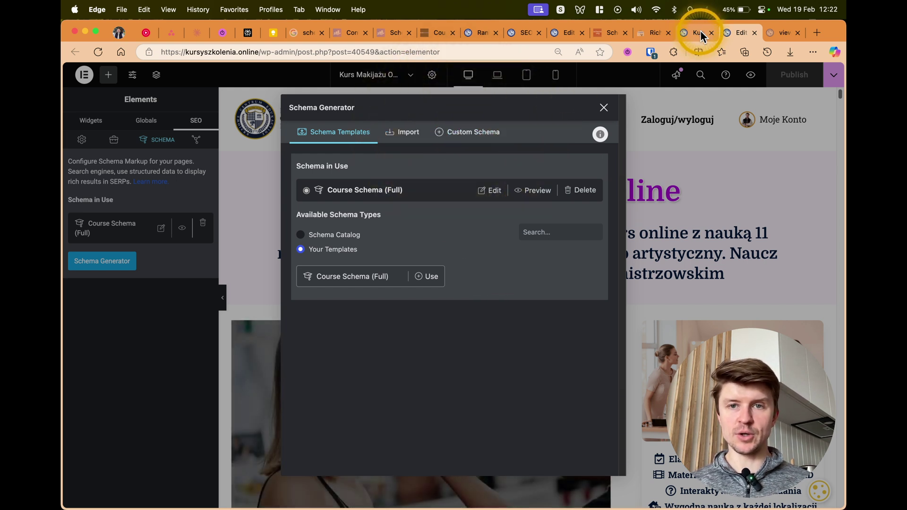
click(560, 33)
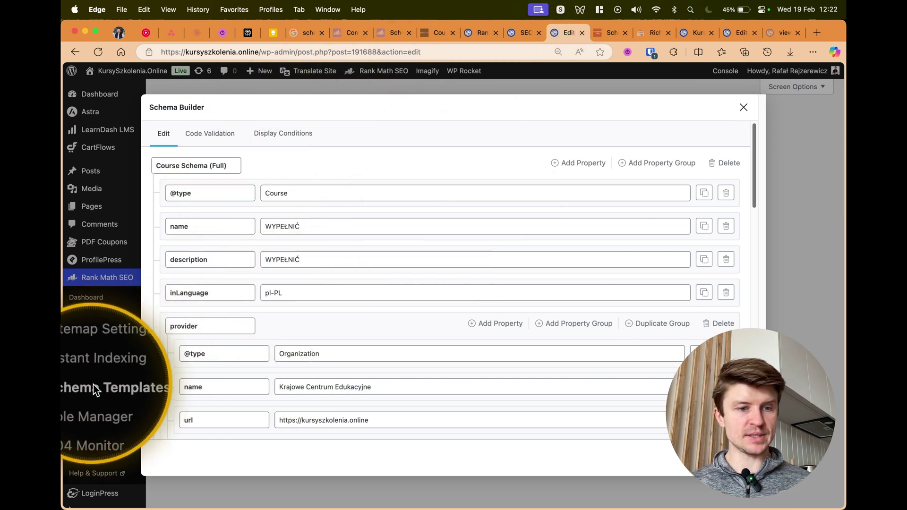
click(694, 37)
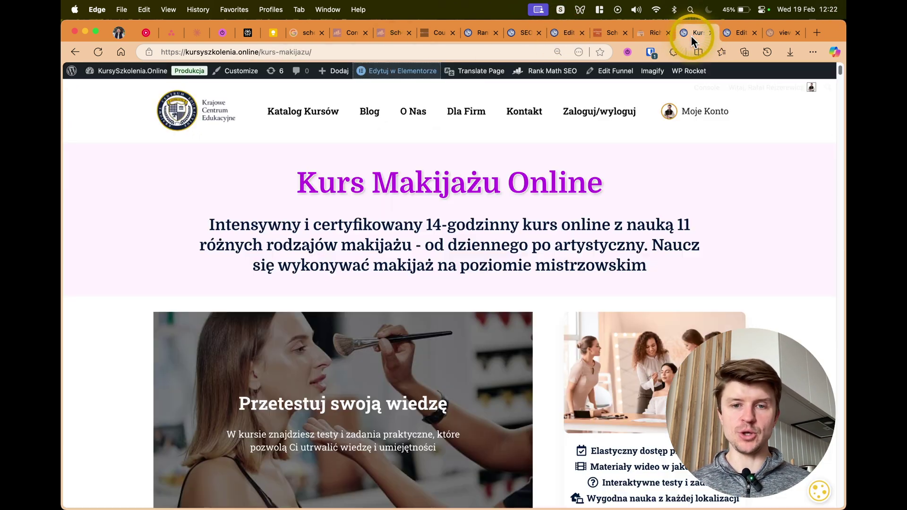
click(739, 37)
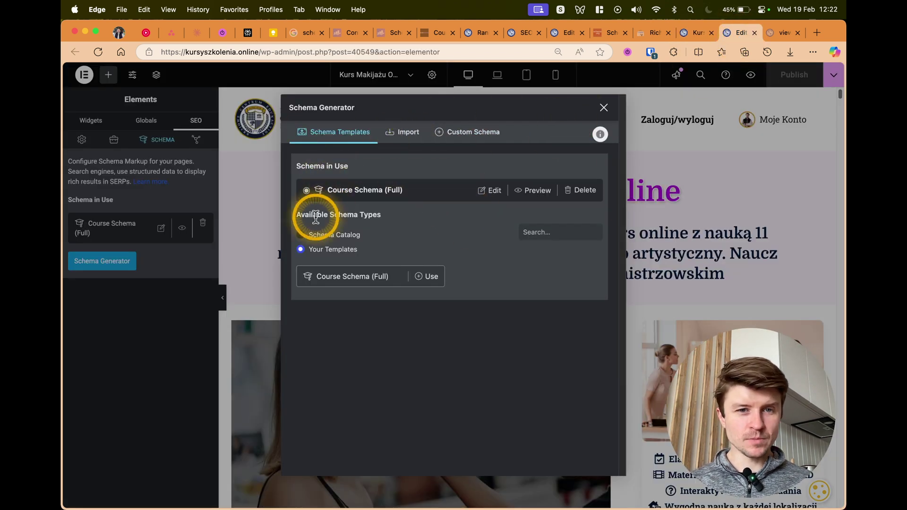
- Look through the Schema Catalog types in the Schema Generator and close the generator
click(301, 236)
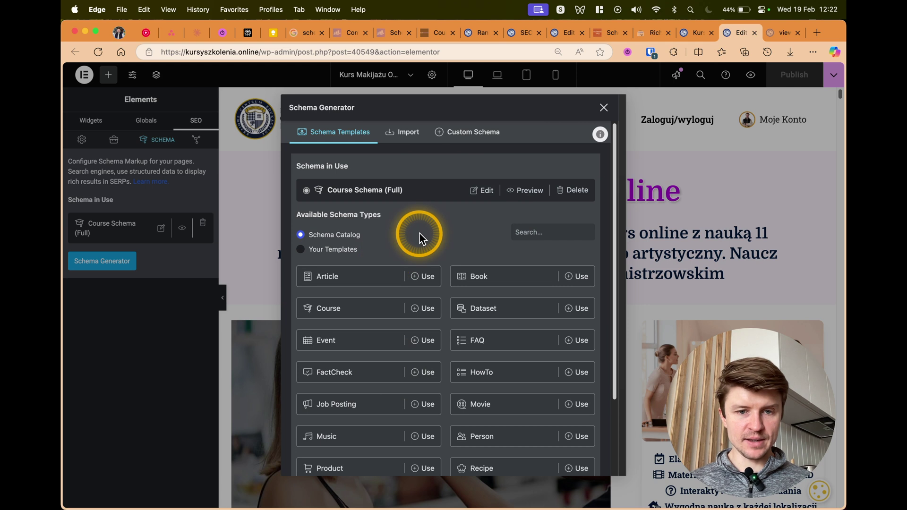
scroll(419, 233, down, 3)
scroll(487, 308, up, 3)
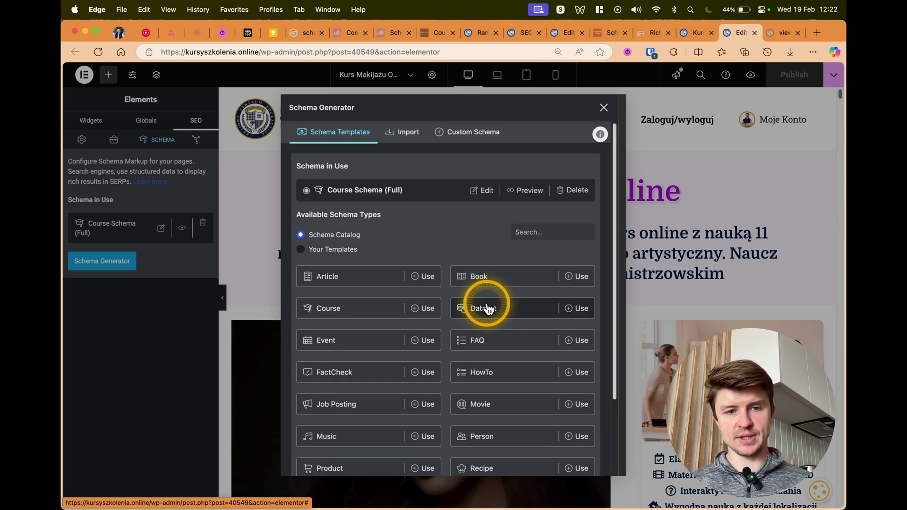
click(604, 107)
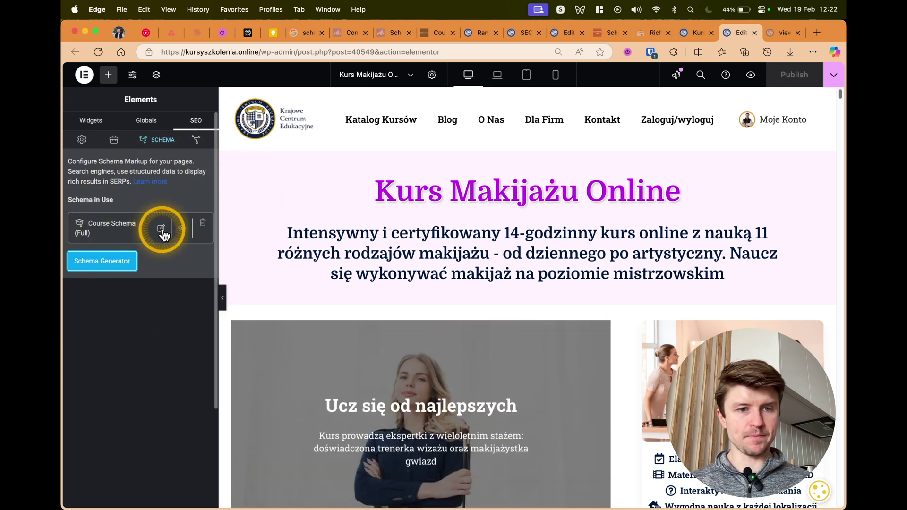
- Review the property values of the page's Course Schema (Full) in the Schema Builder and close it
click(178, 227)
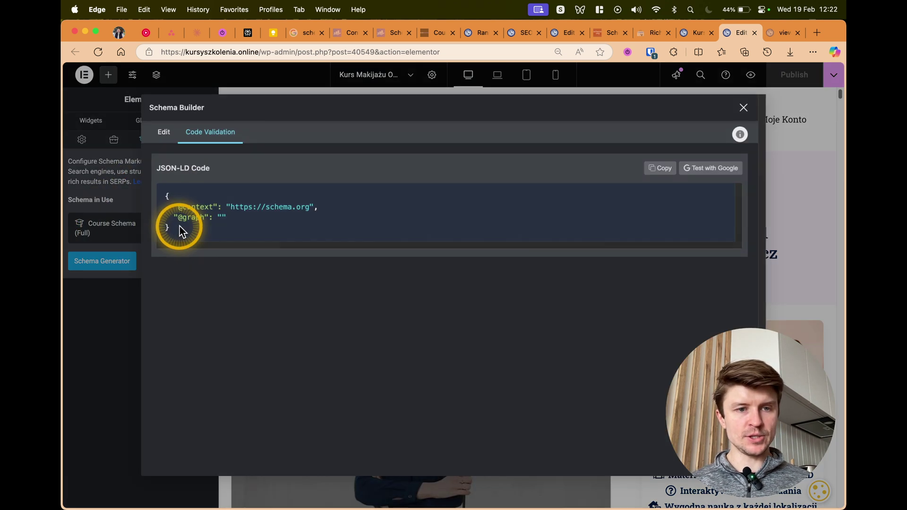
click(167, 138)
scroll(317, 203, down, 10)
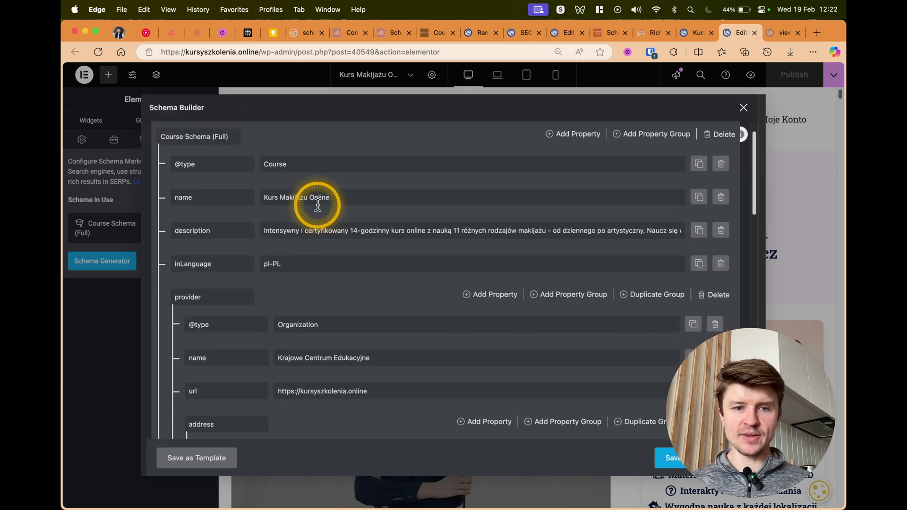
scroll(318, 204, down, 10)
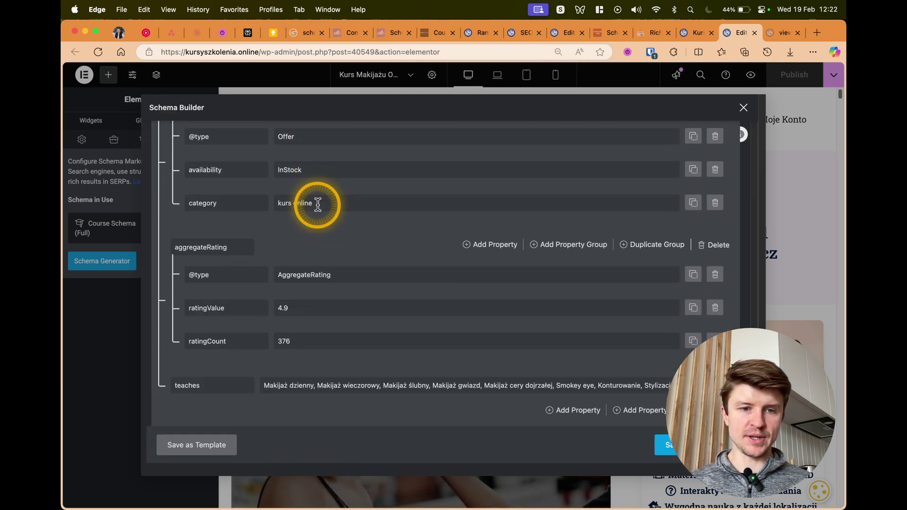
scroll(231, 375, up, 20)
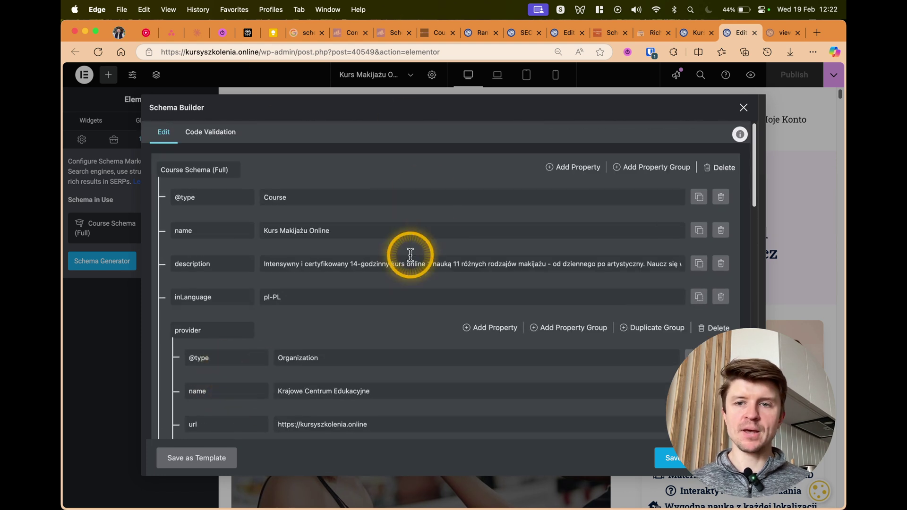
click(741, 112)
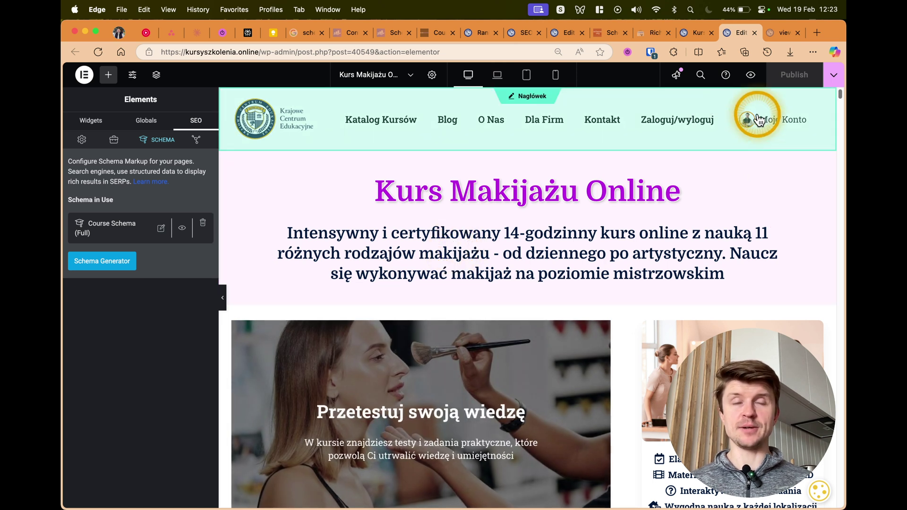
- Look over the source code of the kurs-makijazu page
click(777, 37)
click(374, 212)
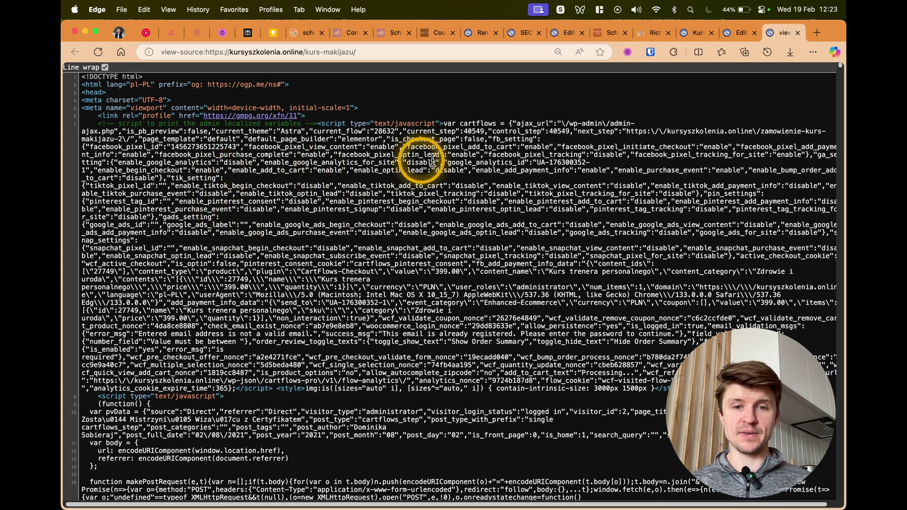
scroll(476, 185, down, 5)
scroll(478, 178, up, 5)
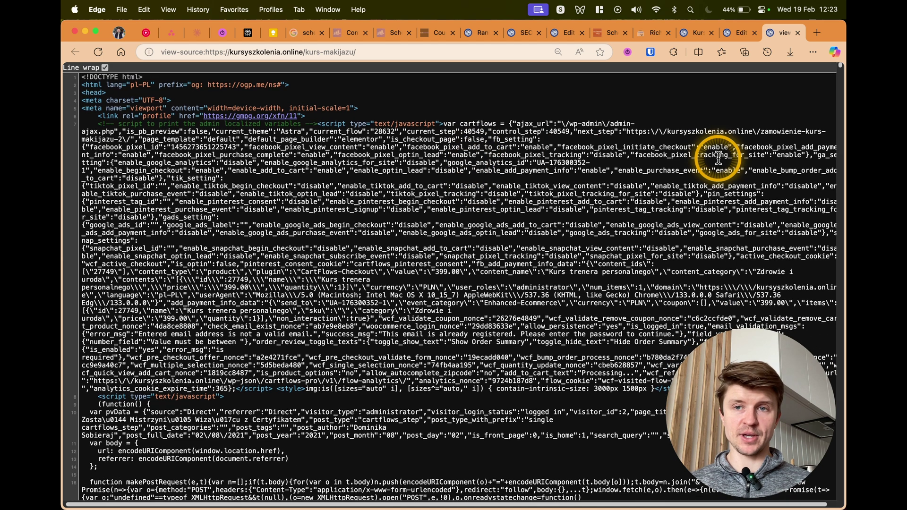
- From the published Kurs Makijażu Online page, bring up its page source
click(697, 34)
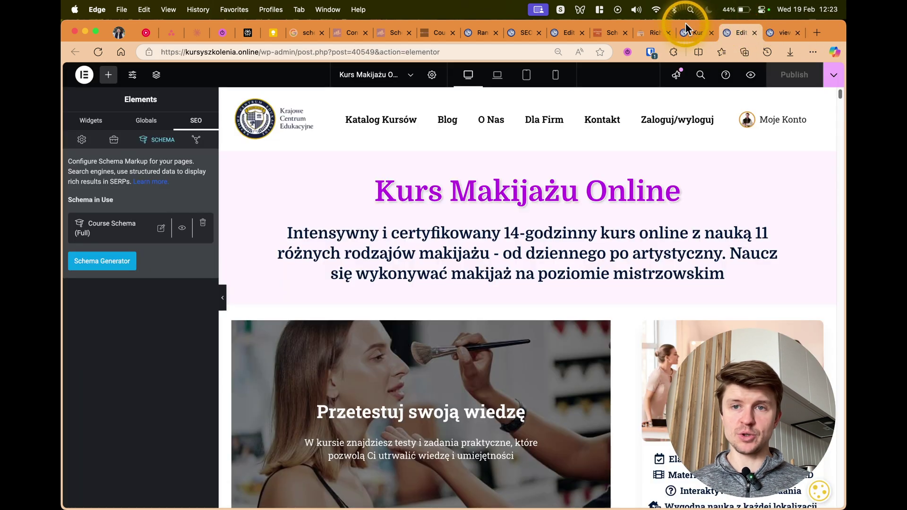
right_click(141, 368)
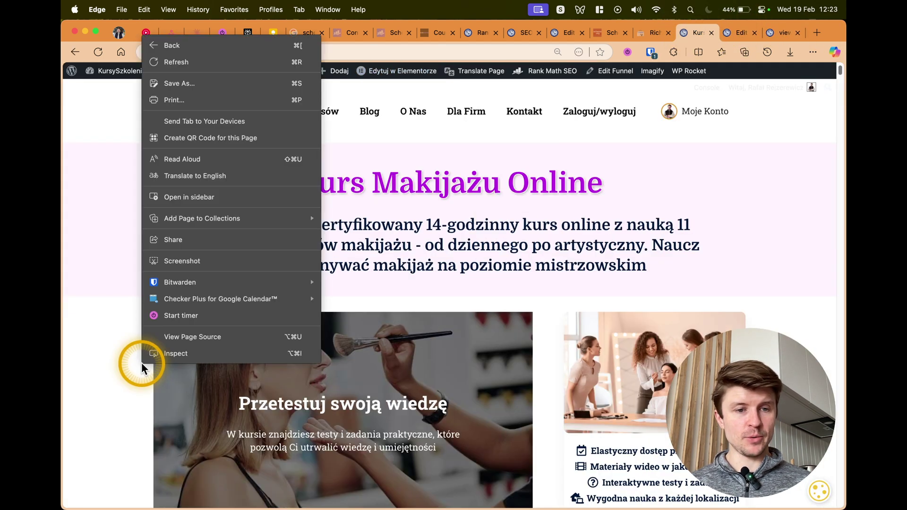
click(183, 338)
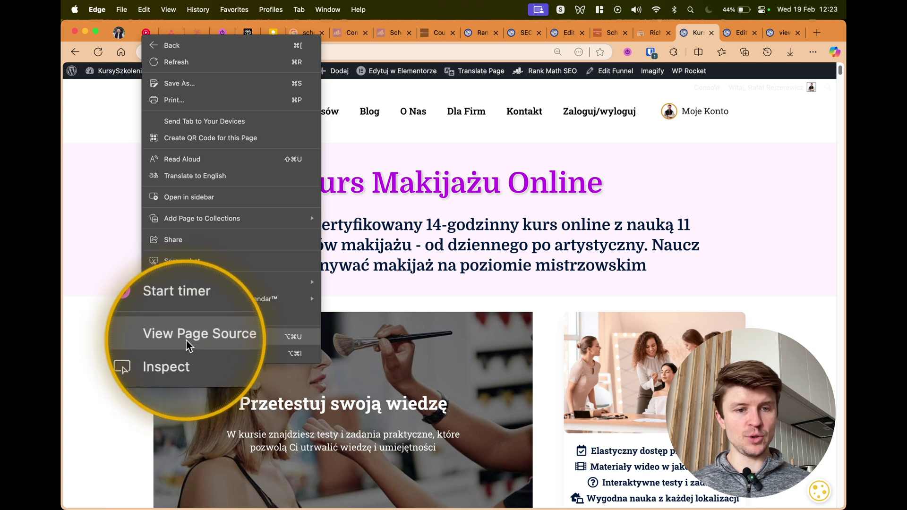
click(775, 32)
click(776, 32)
click(405, 283)
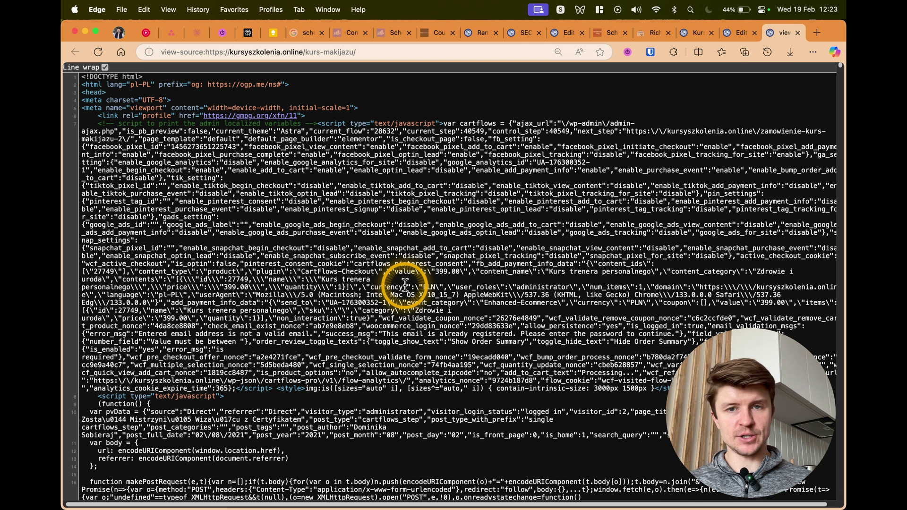
- Find "schema" in the page source and copy the entire rank-math-schema-pro JSON-LD script, including its script tags
key(super+f)
text(schema)
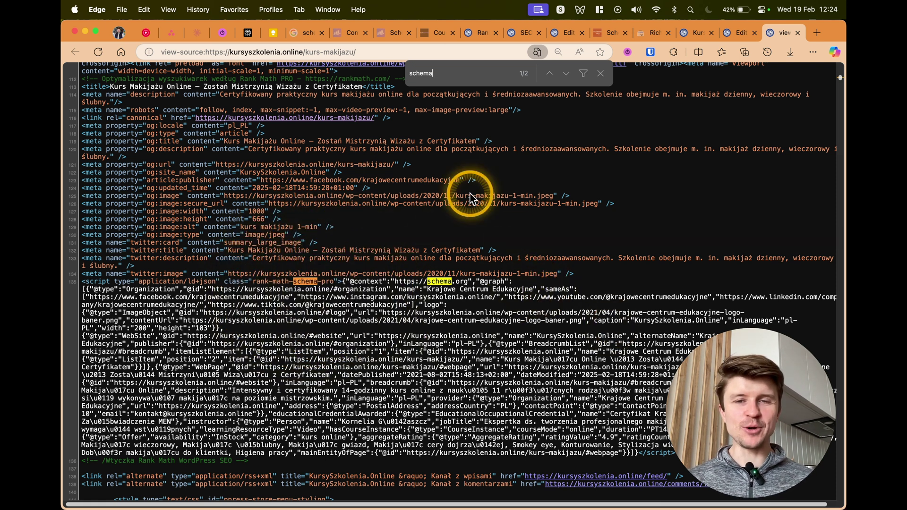
click(600, 74)
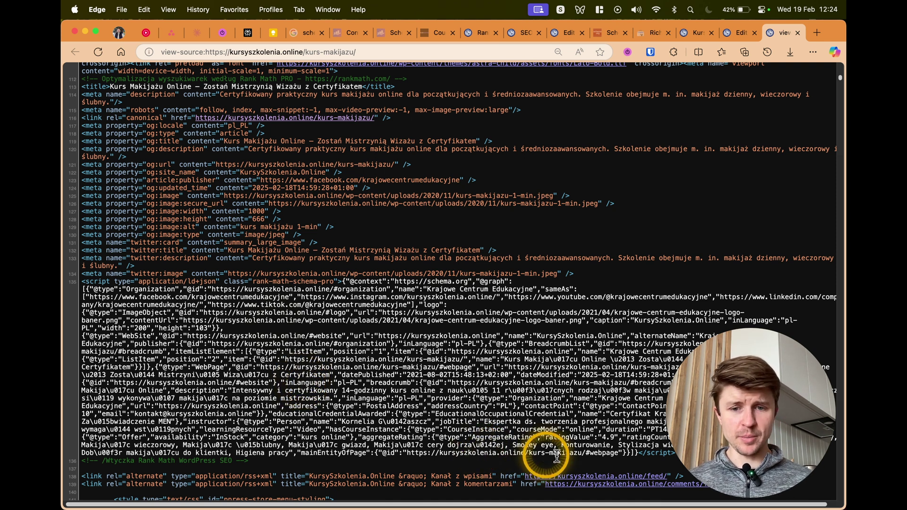
drag(669, 453, 71, 287)
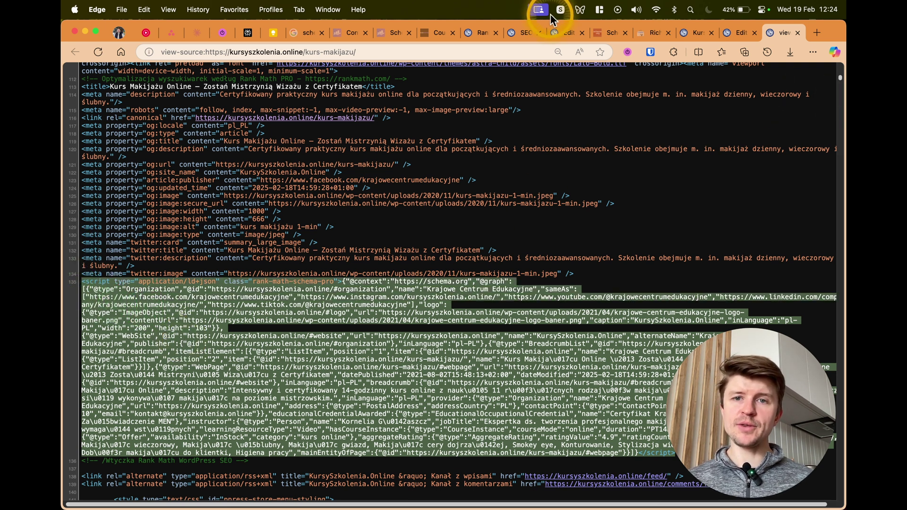
- Test the copied JSON-LD script as a code snippet in the Schema.org validator
click(605, 33)
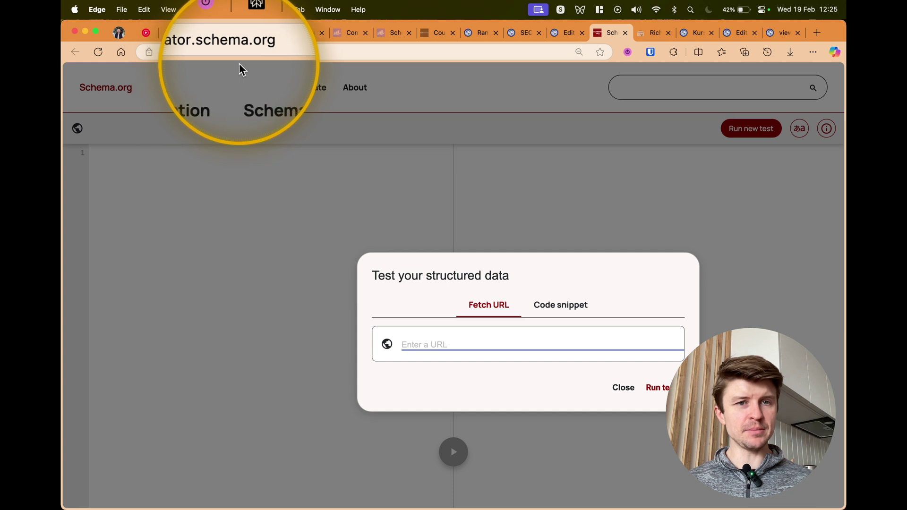
click(654, 34)
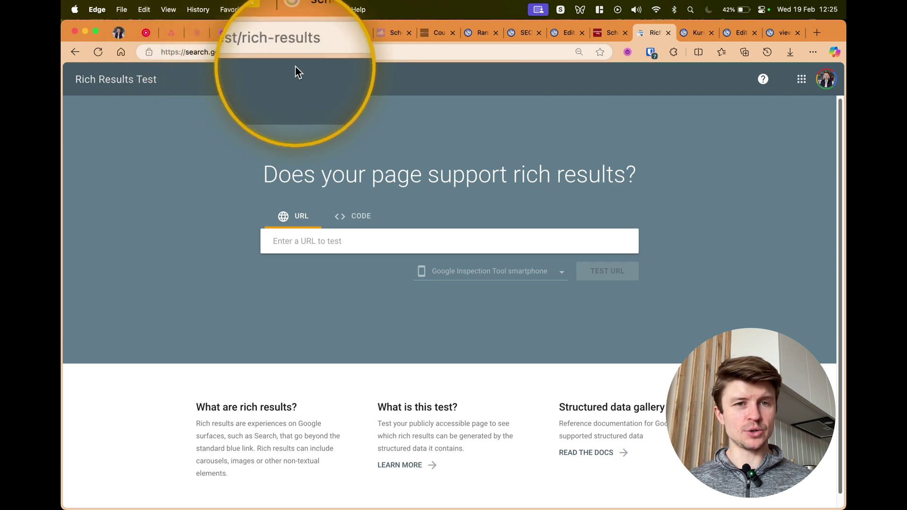
click(612, 31)
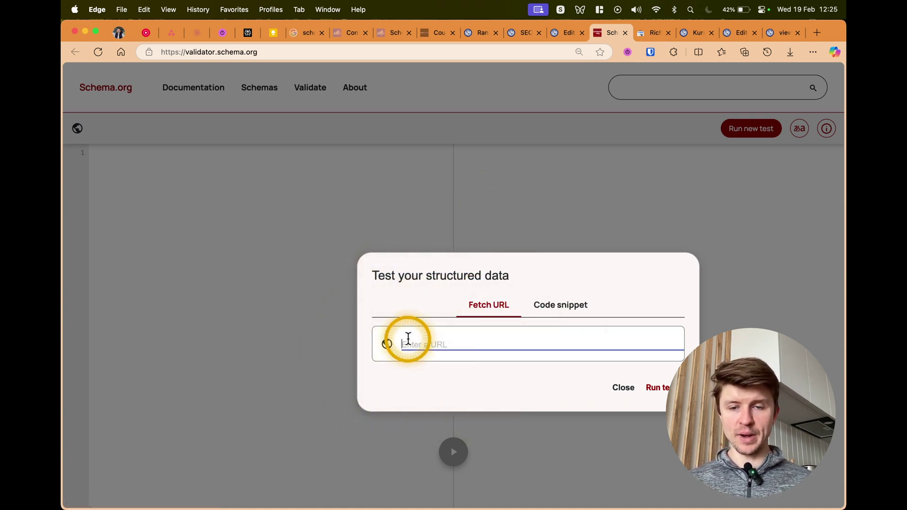
click(569, 308)
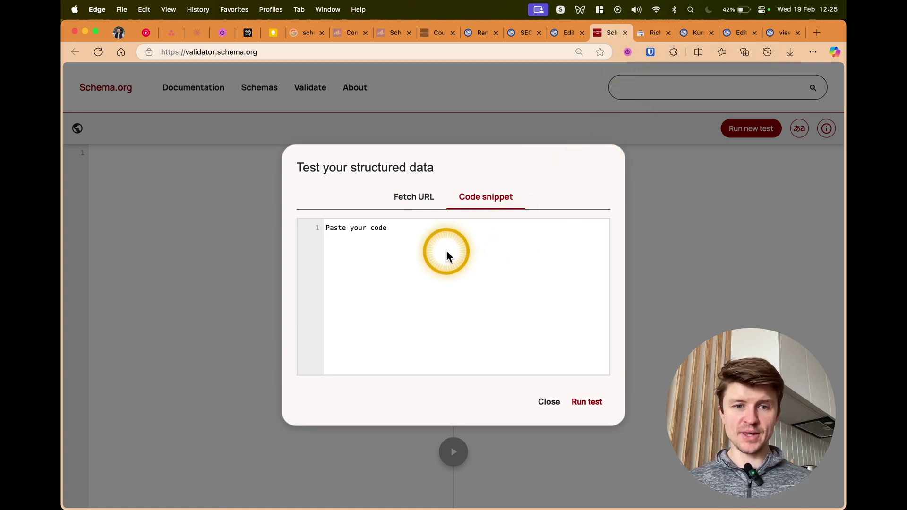
key(super+v)
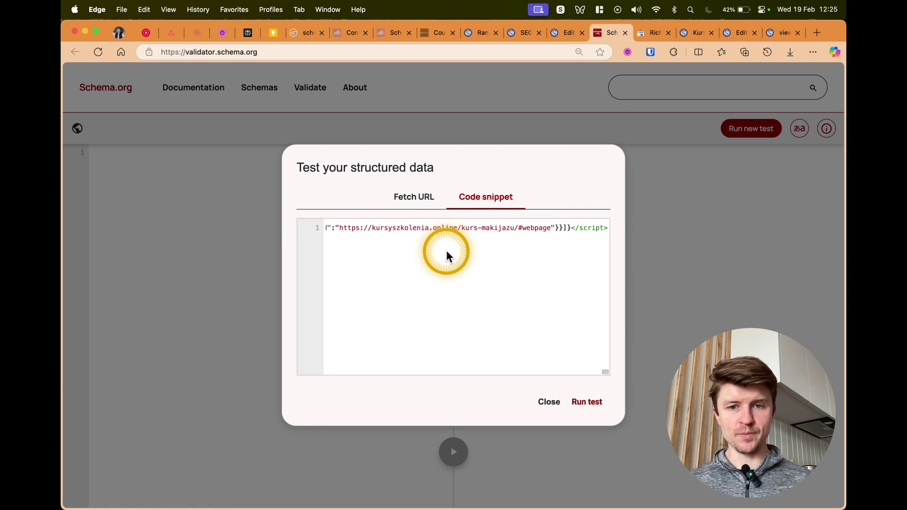
click(587, 402)
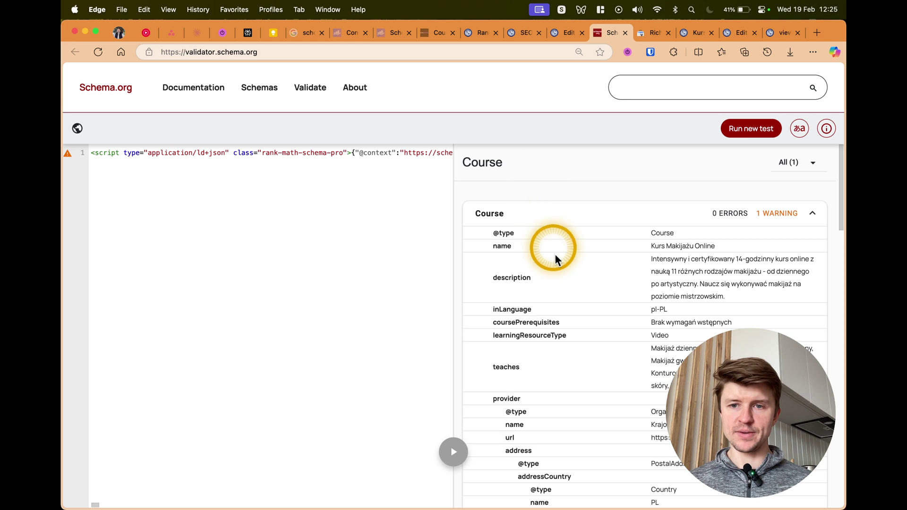
- Examine the validator's Course results, including the nested properties and the warning on the instructor property
scroll(557, 263, down, 10)
scroll(557, 263, down, 10)
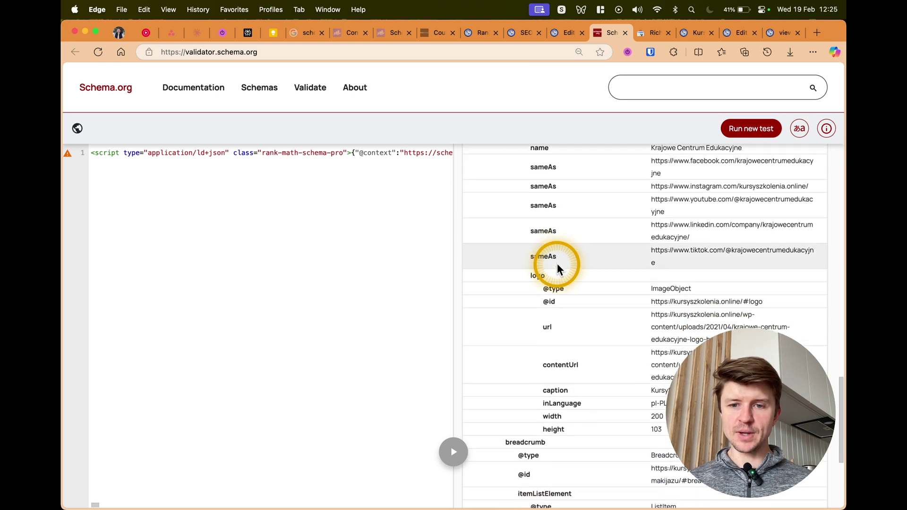
scroll(557, 262, up, 15)
scroll(557, 262, right, 3)
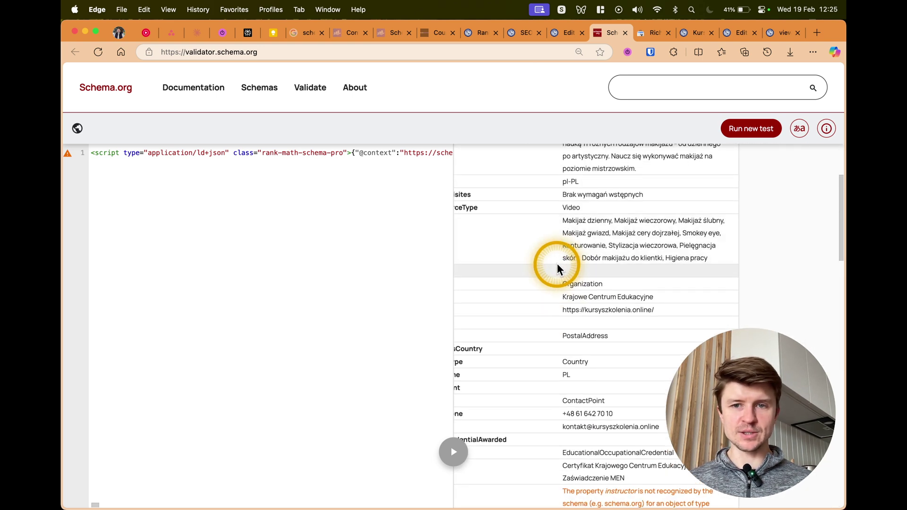
scroll(557, 264, left, 3)
scroll(557, 264, down, 2)
scroll(557, 263, down, 3)
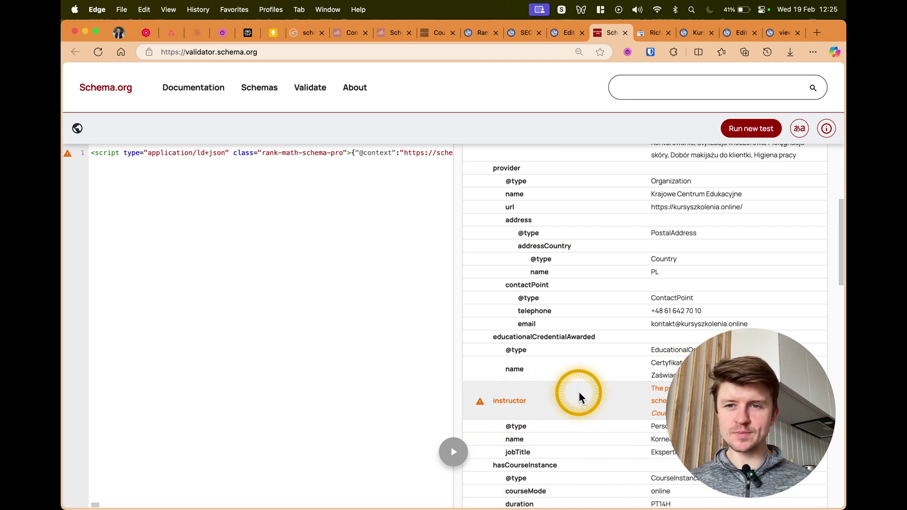
scroll(580, 392, up, 10)
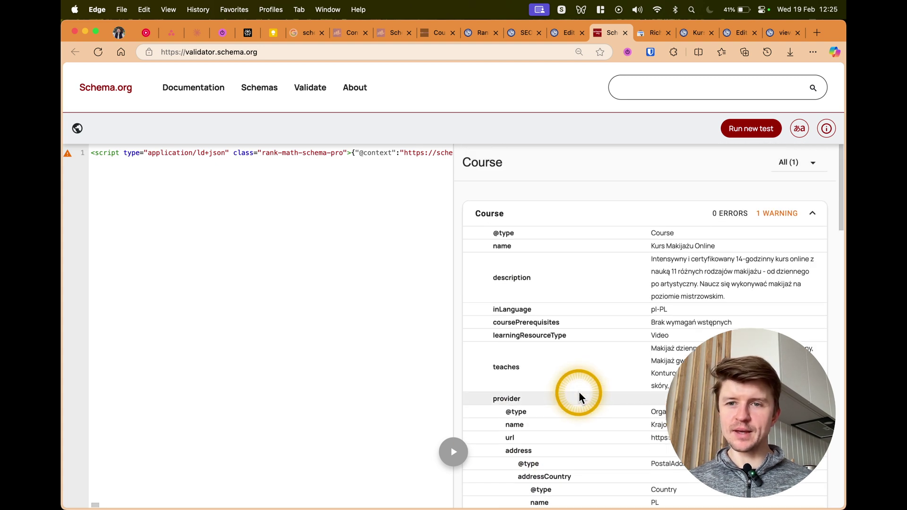
- Test the same script as code in Google's Rich Results Test and look over the detected structured data
click(647, 30)
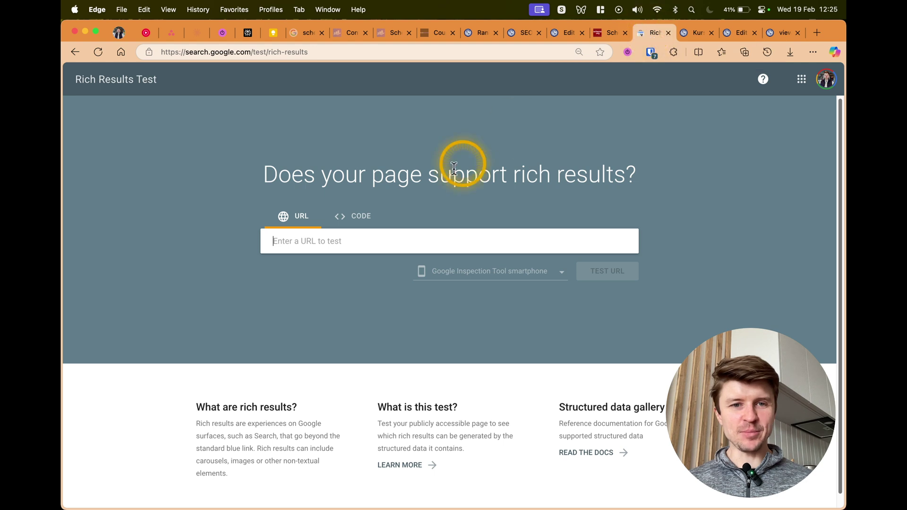
click(365, 216)
key(super+v)
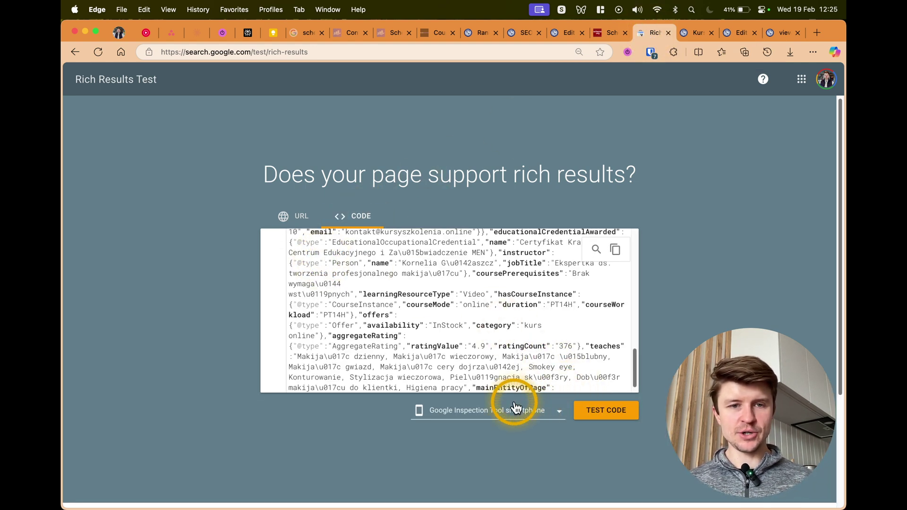
click(603, 410)
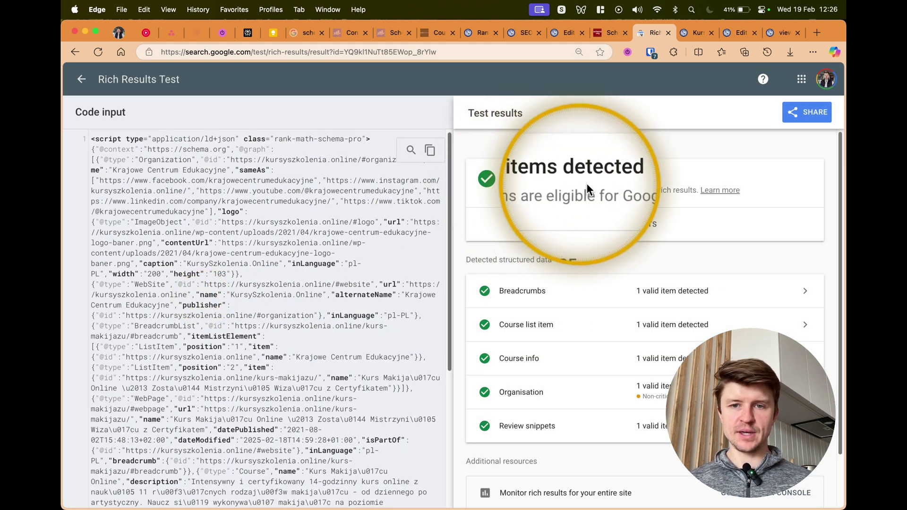
scroll(525, 323, down, 2)
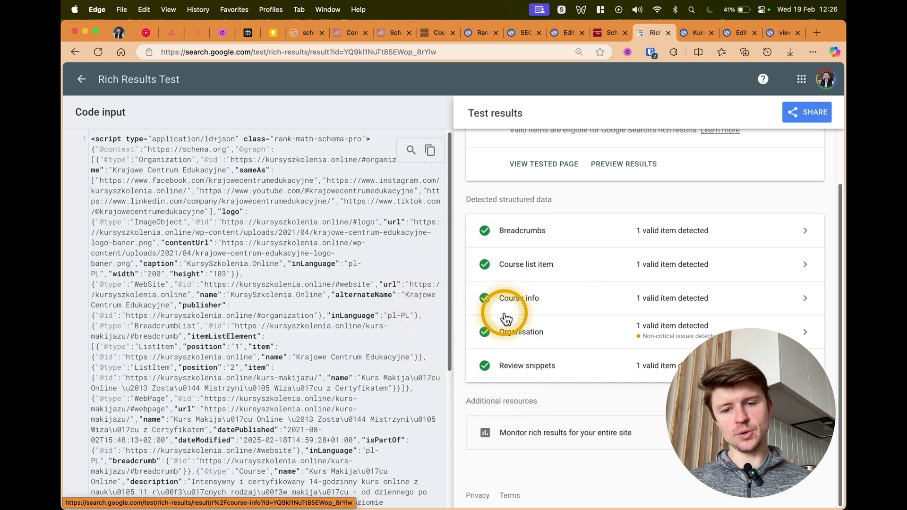
- Start a new test in the Schema.org validator by URL and return Google's Rich Results Test to its start page
scroll(506, 320, up, 2)
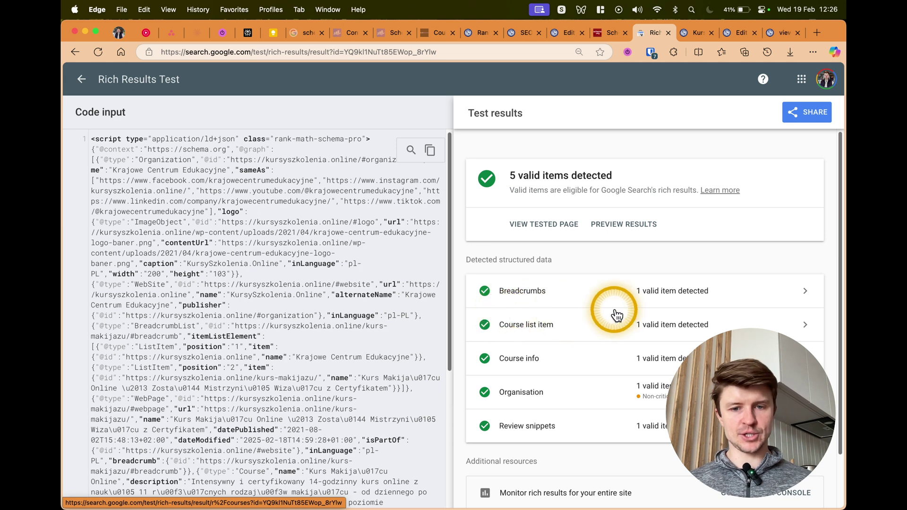
scroll(613, 314, down, 2)
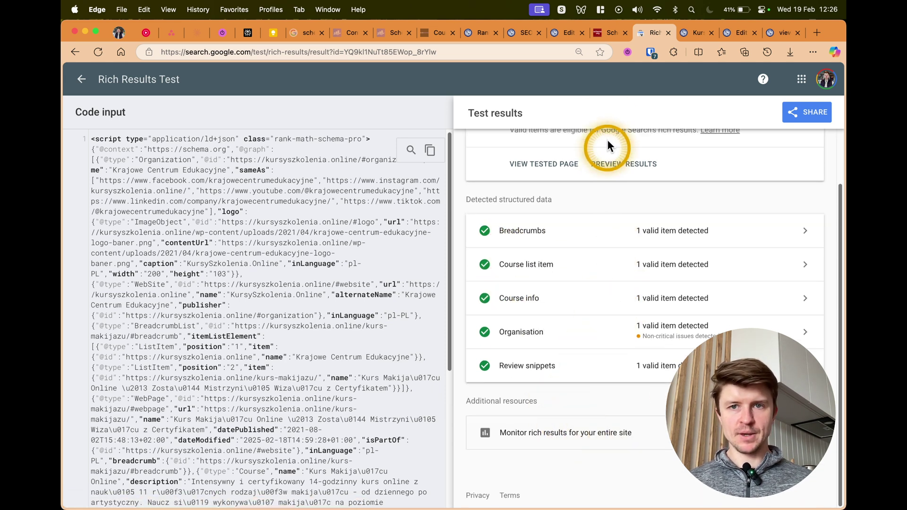
click(611, 32)
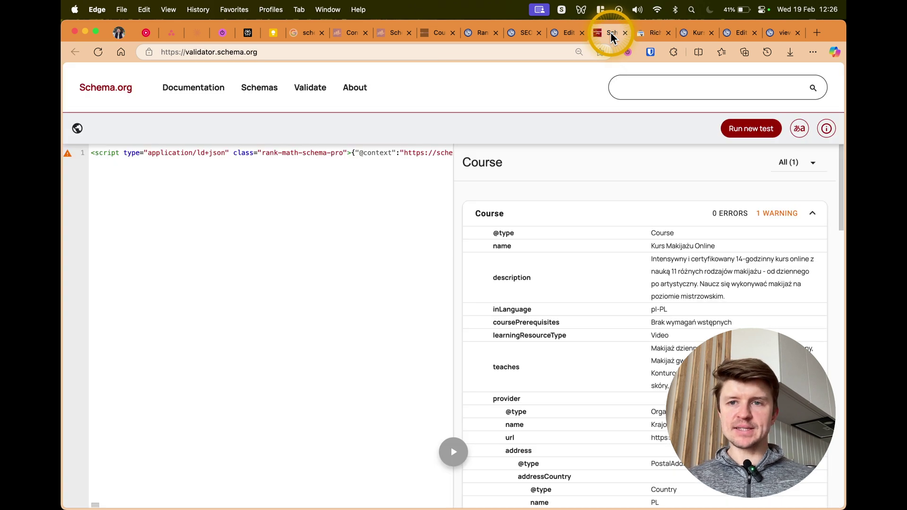
click(642, 88)
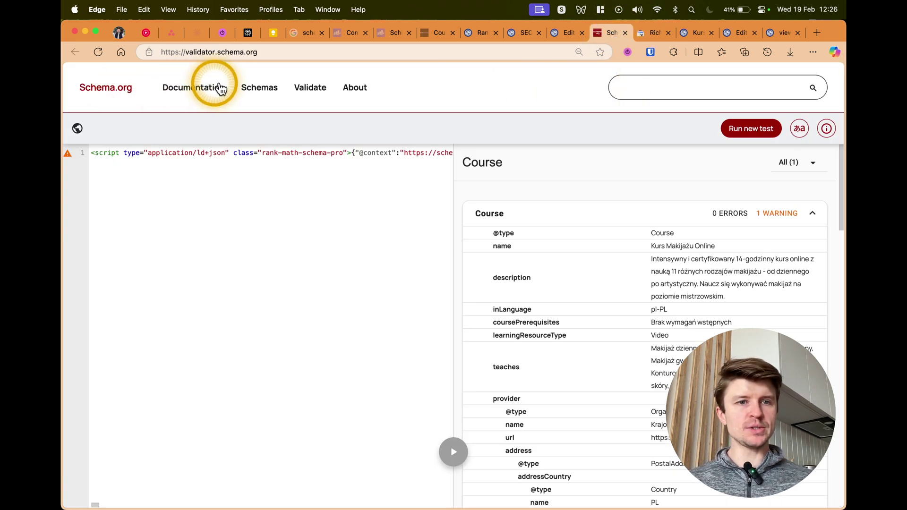
click(314, 90)
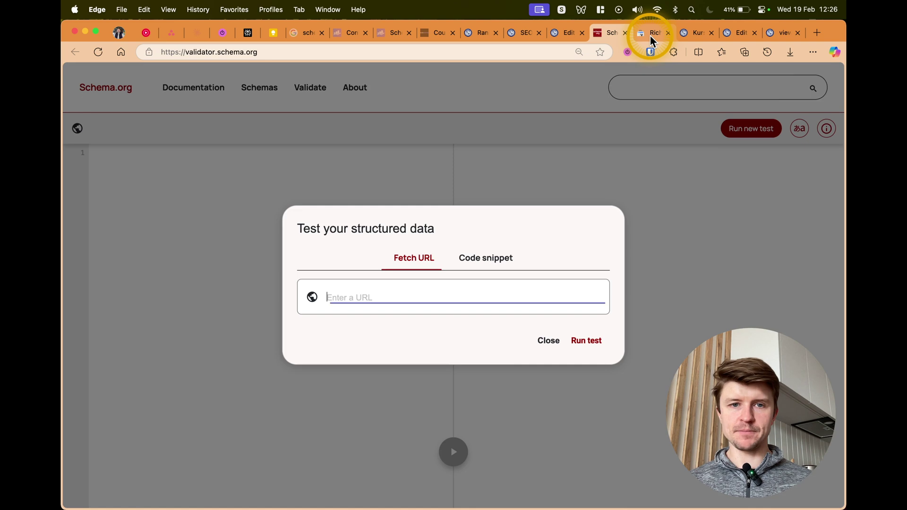
click(650, 34)
click(82, 80)
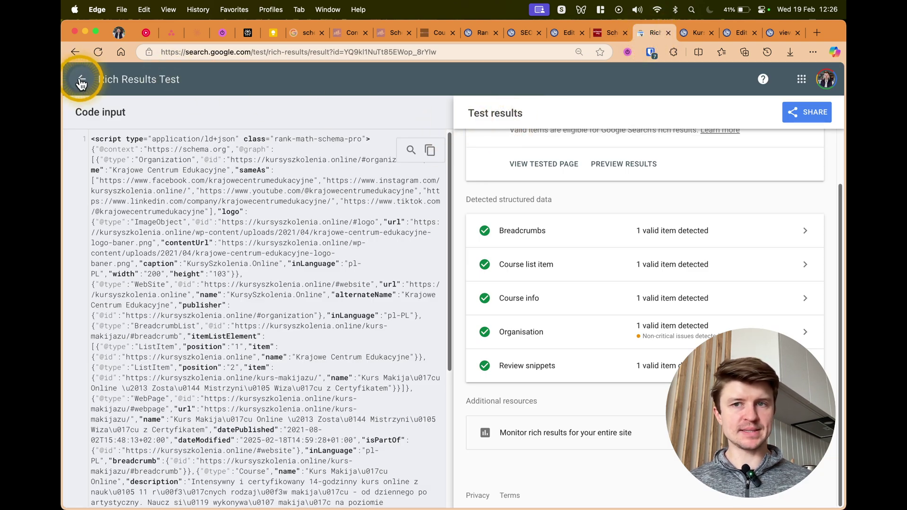
- Open the site's blog article "jak-reklamowac-firme-w-internecie" and copy its page address
click(739, 35)
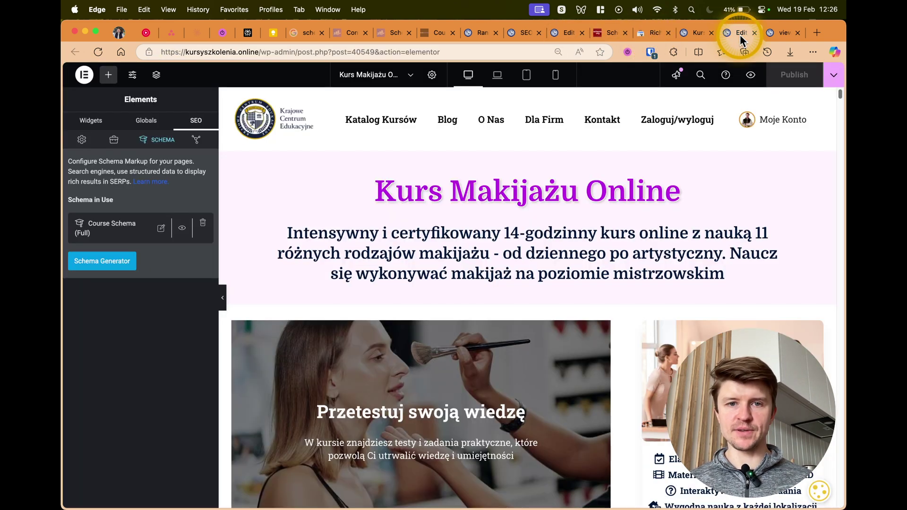
click(690, 37)
click(369, 111)
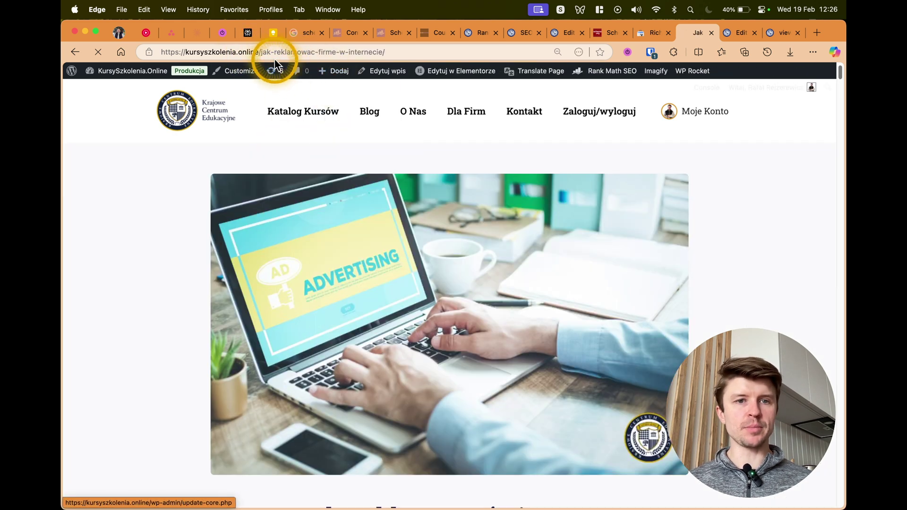
click(272, 55)
key(super+c)
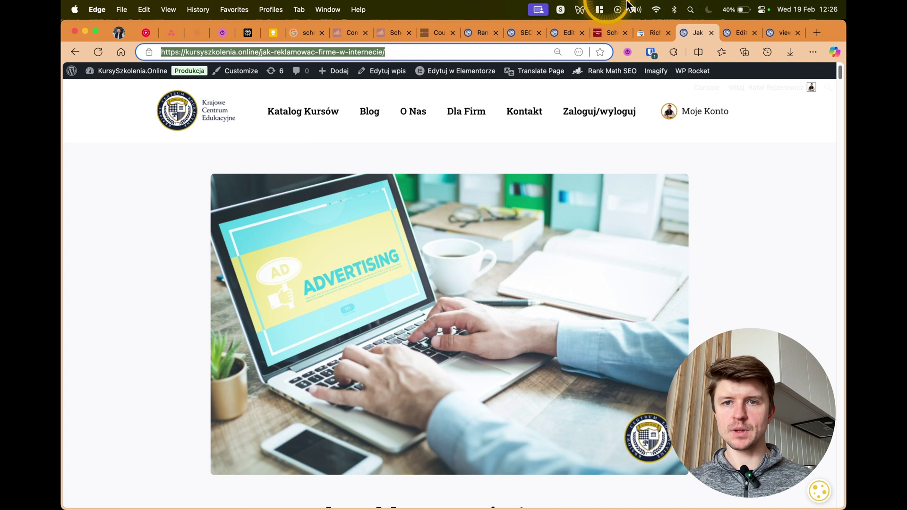
- Run a Fetch URL test on the copied blog article address in the Schema.org validator
click(612, 32)
click(340, 297)
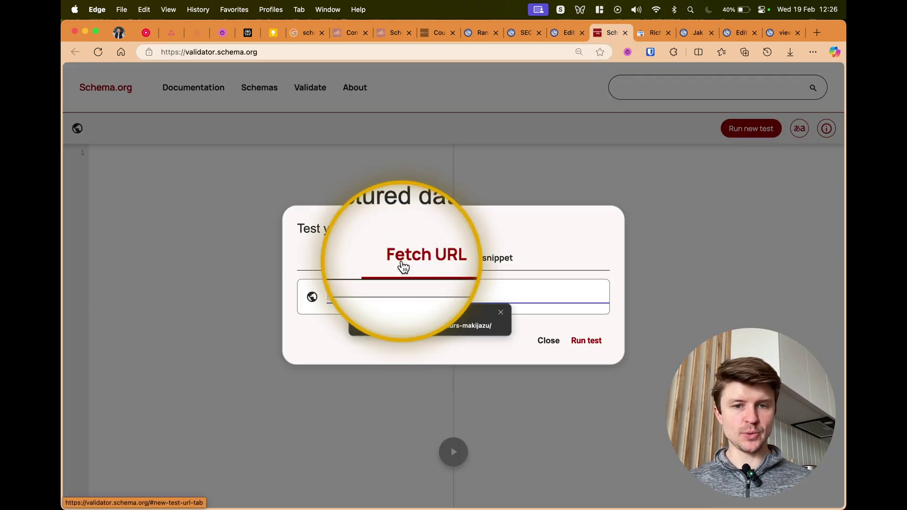
key(super+v)
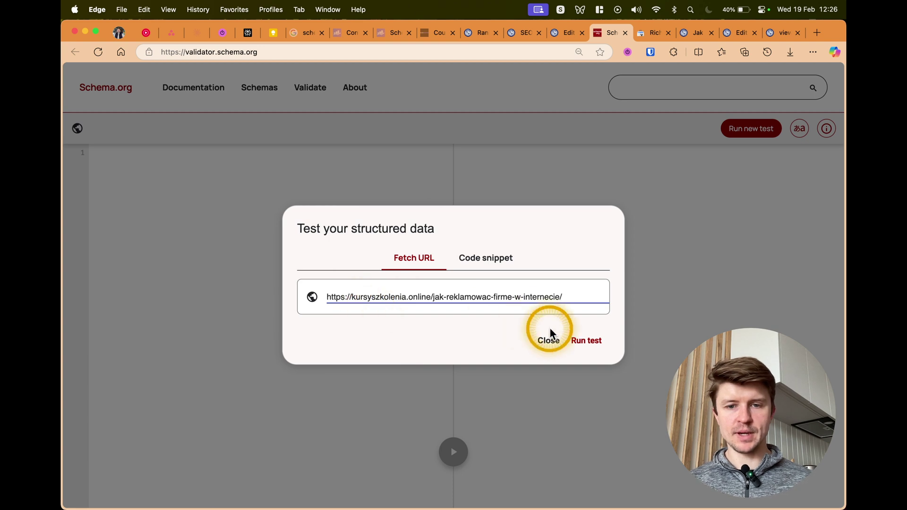
click(581, 341)
- Run a URL test on the same blog article address in Google's Rich Results Test
click(641, 37)
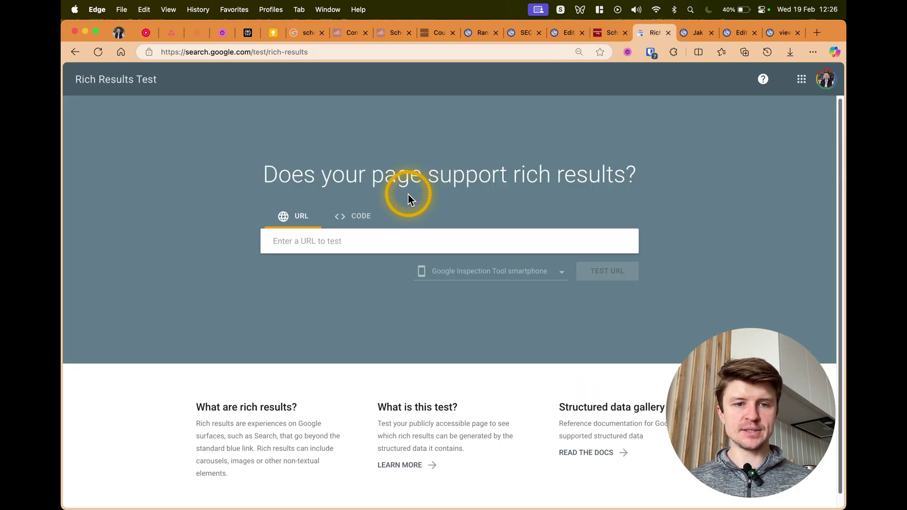
click(289, 242)
key(super+v)
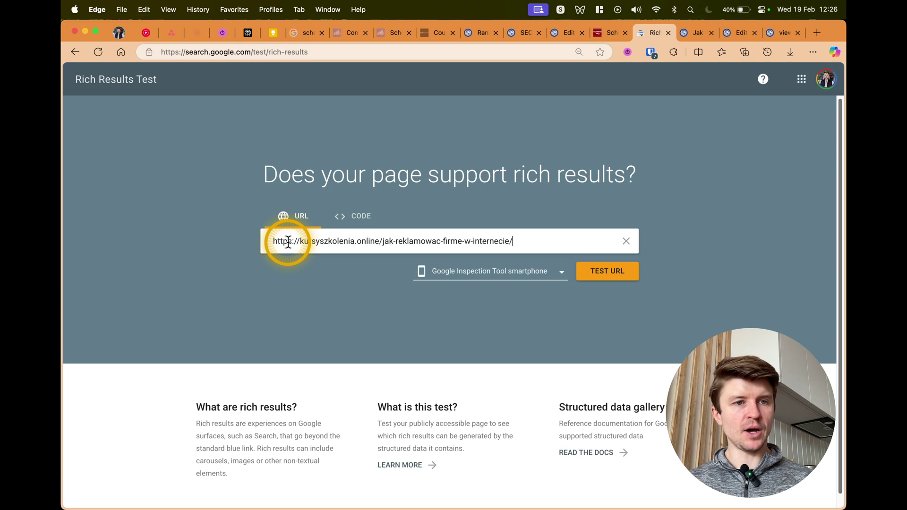
click(607, 275)
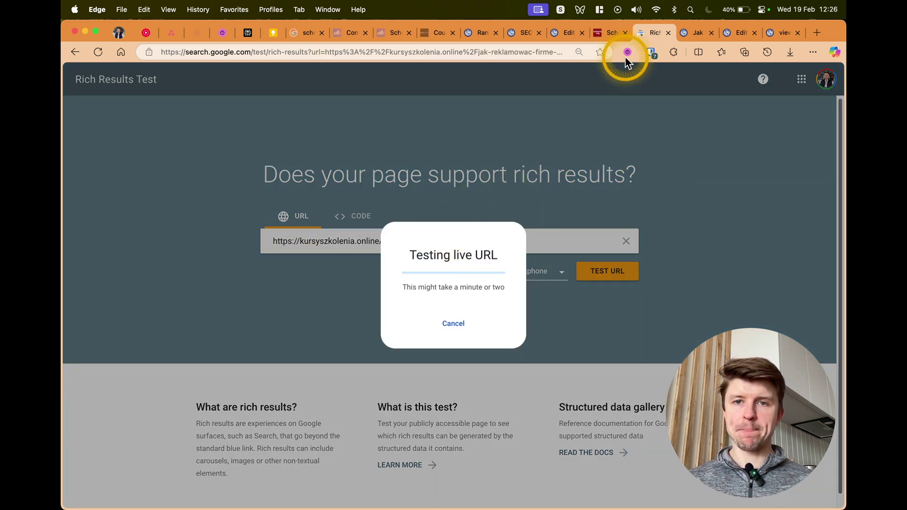
- Examine the Schema.org validator's BlogPosting results for the article, including its properties, errors and warnings
click(609, 33)
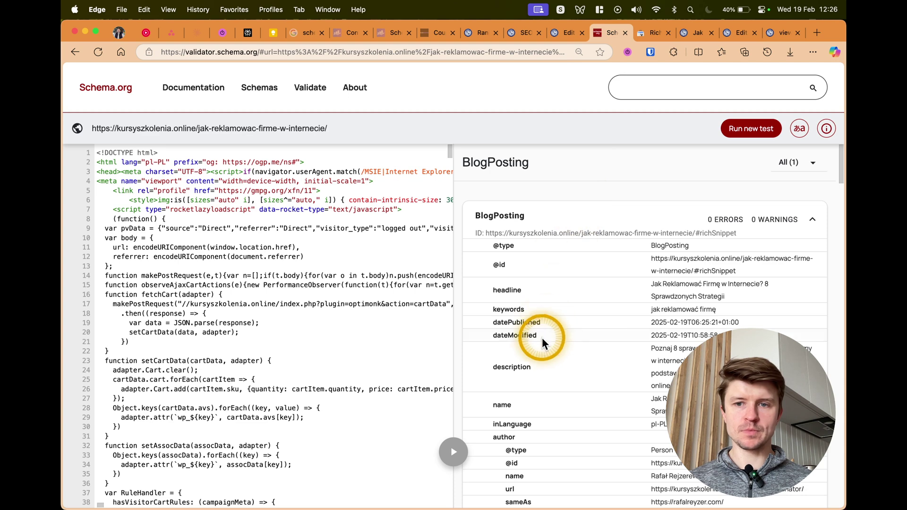
scroll(543, 337, down, 3)
scroll(543, 338, down, 10)
scroll(542, 337, down, 12)
scroll(542, 337, down, 3)
scroll(543, 338, up, 20)
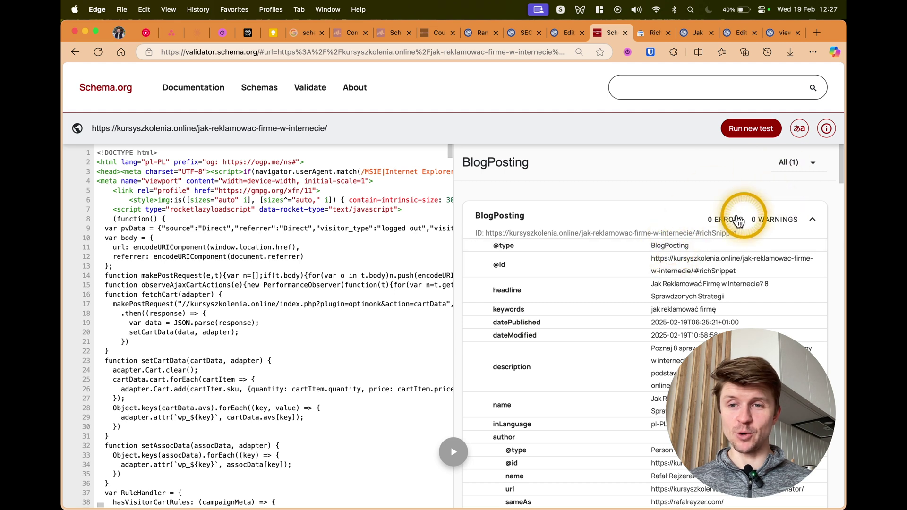
- Look over the article's Rich Results Test findings, view the Articles details and return to the results overview
click(651, 36)
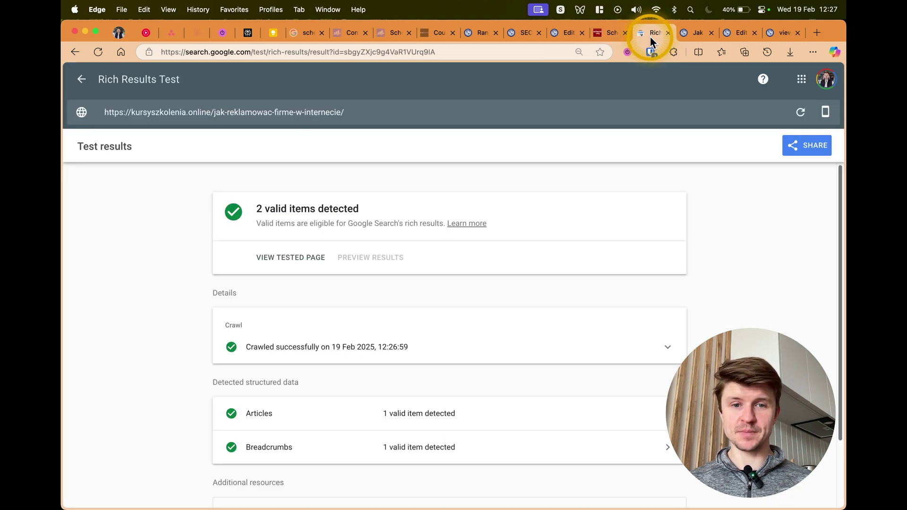
scroll(135, 253, down, 3)
scroll(135, 253, up, 2)
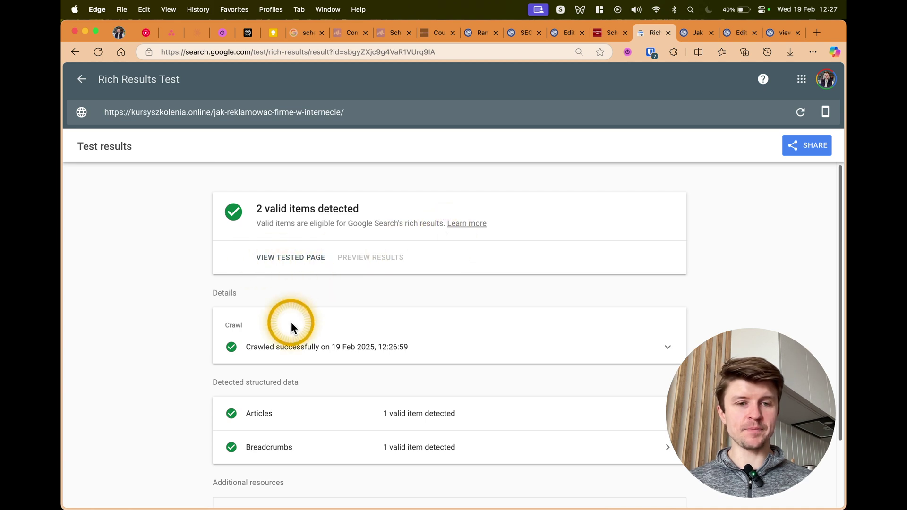
scroll(330, 352, down, 2)
click(444, 331)
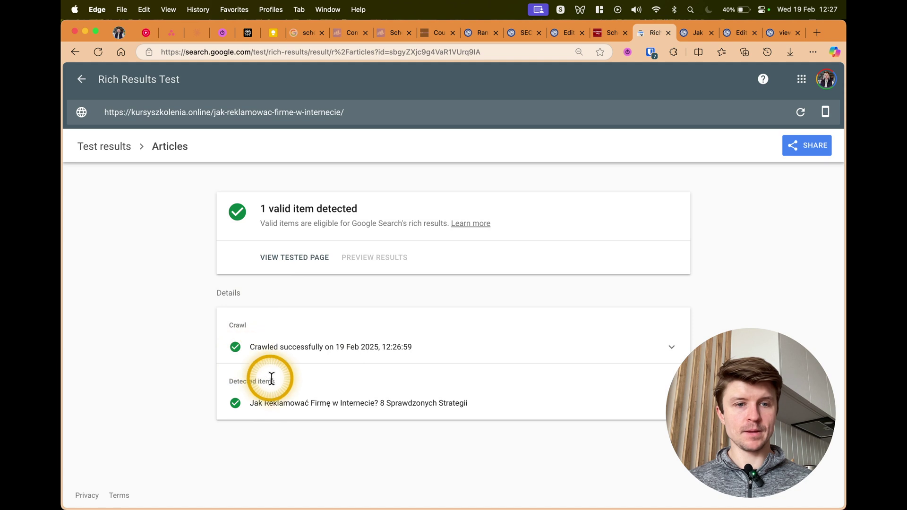
click(81, 79)
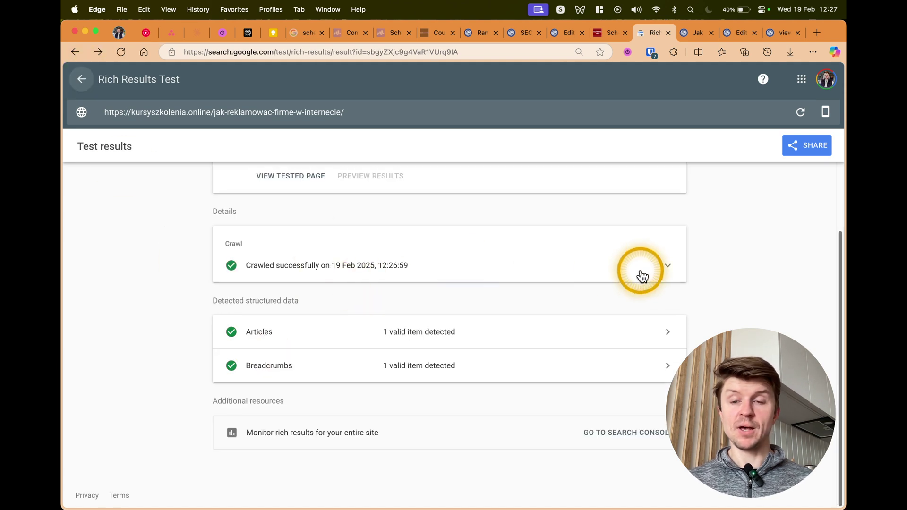
scroll(645, 279, up, 2)
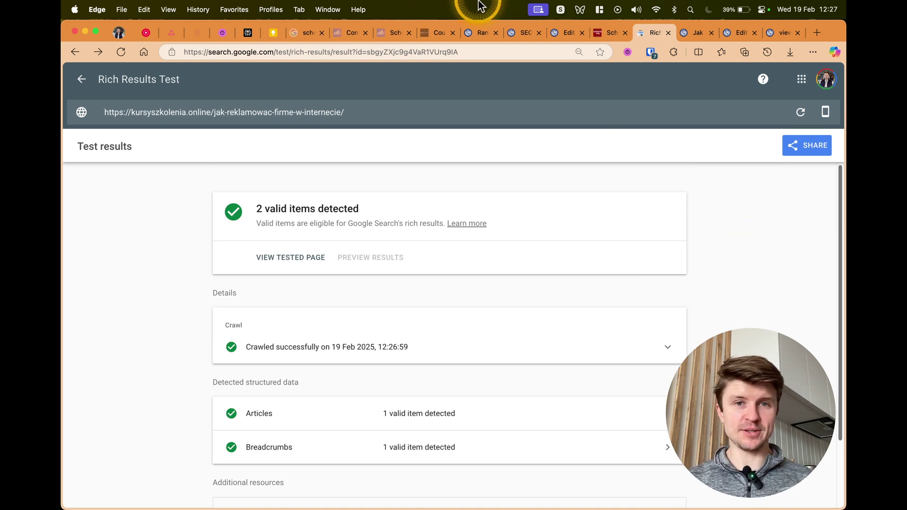
- Return to Schemantra's list of schema types, browse the G-I group and open the Hotel schema generator
click(438, 32)
scroll(309, 242, down, 2)
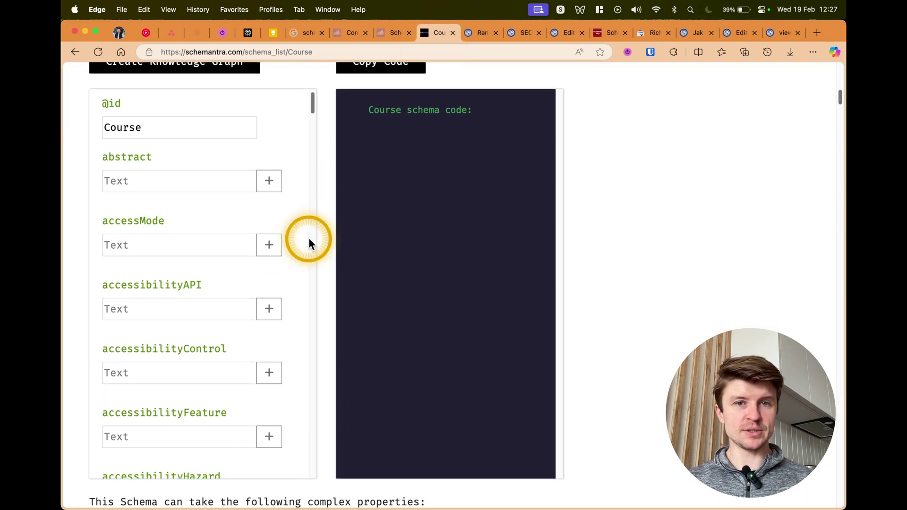
click(74, 51)
scroll(419, 212, down, 5)
click(369, 408)
scroll(351, 352, down, 2)
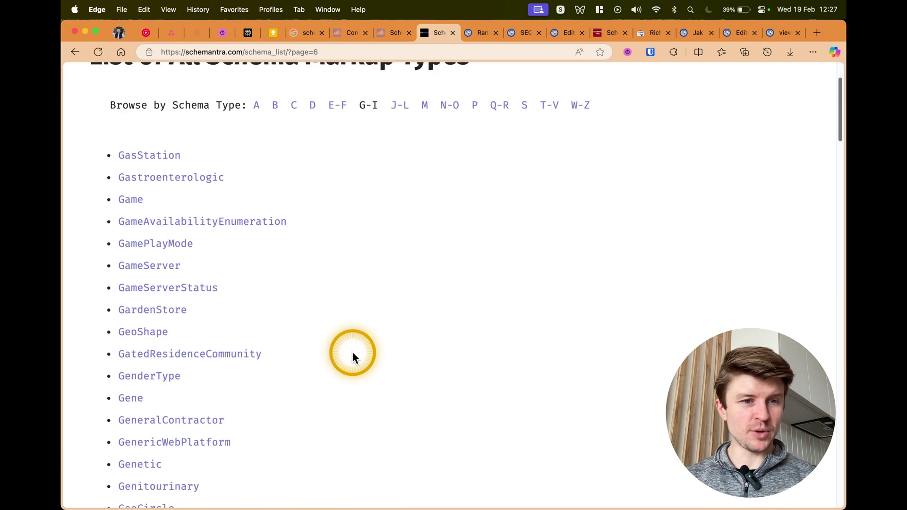
scroll(353, 358, down, 1)
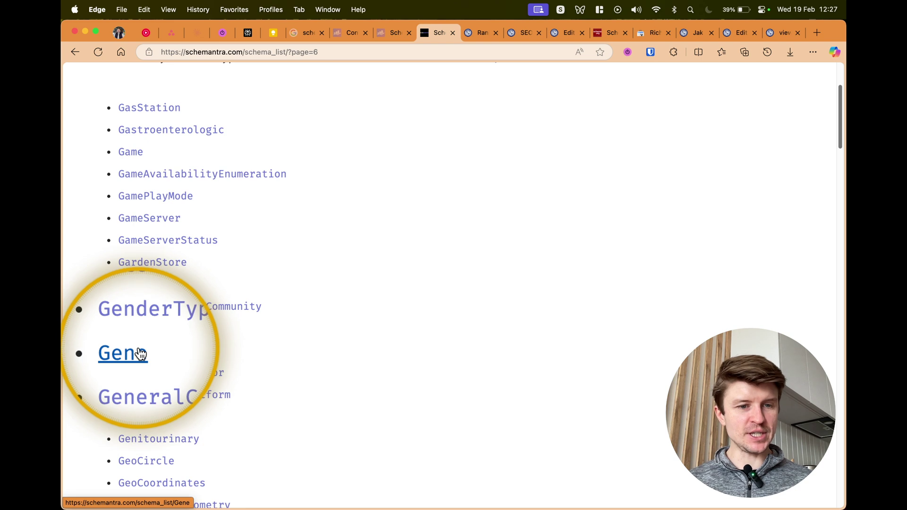
scroll(370, 305, down, 15)
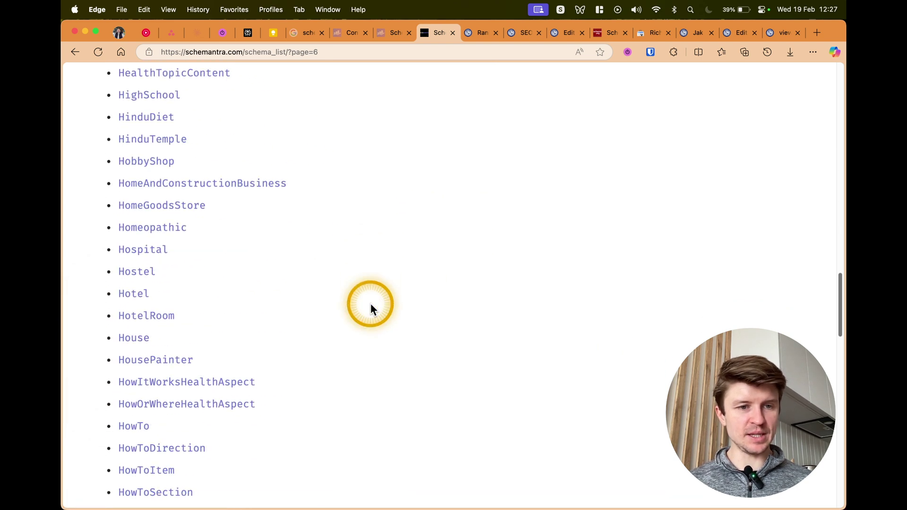
click(136, 303)
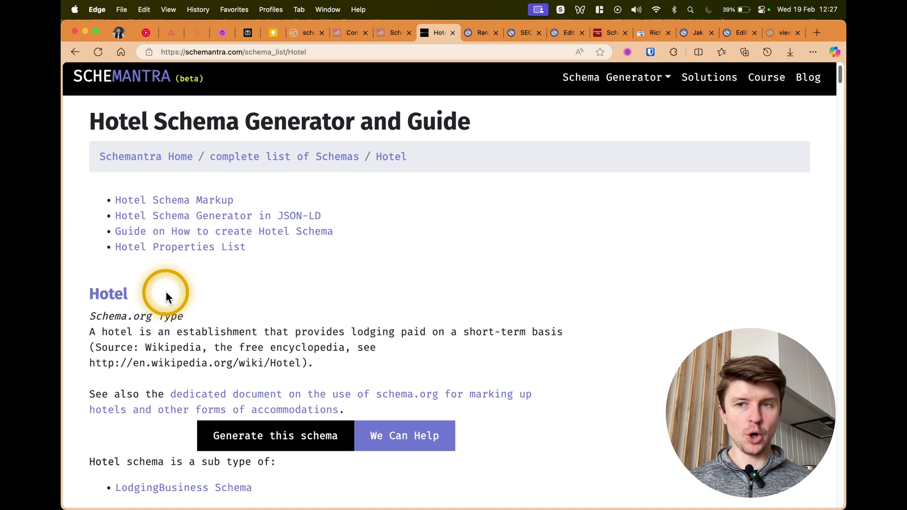
- Look through the Hotel schema generator's available property fields and go back to the G-I list of schema types
scroll(165, 291, down, 20)
scroll(166, 293, down, 20)
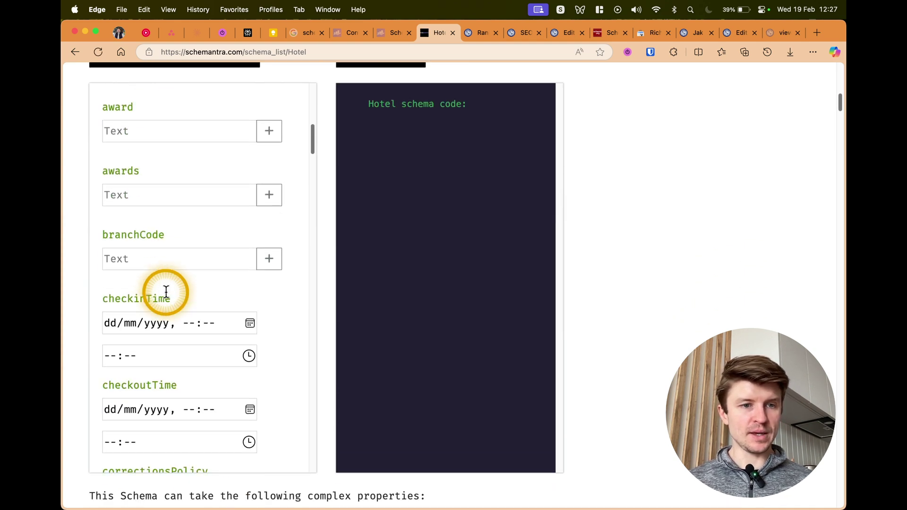
scroll(166, 292, down, 20)
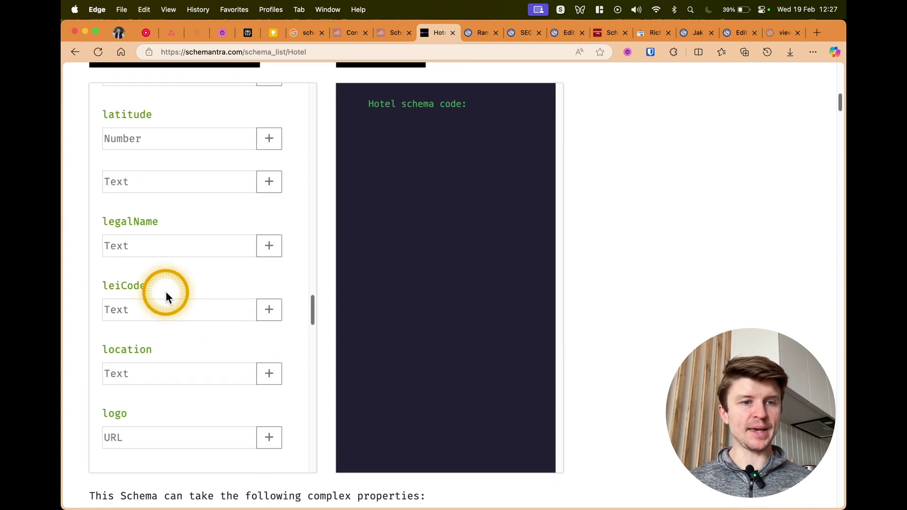
scroll(166, 293, up, 20)
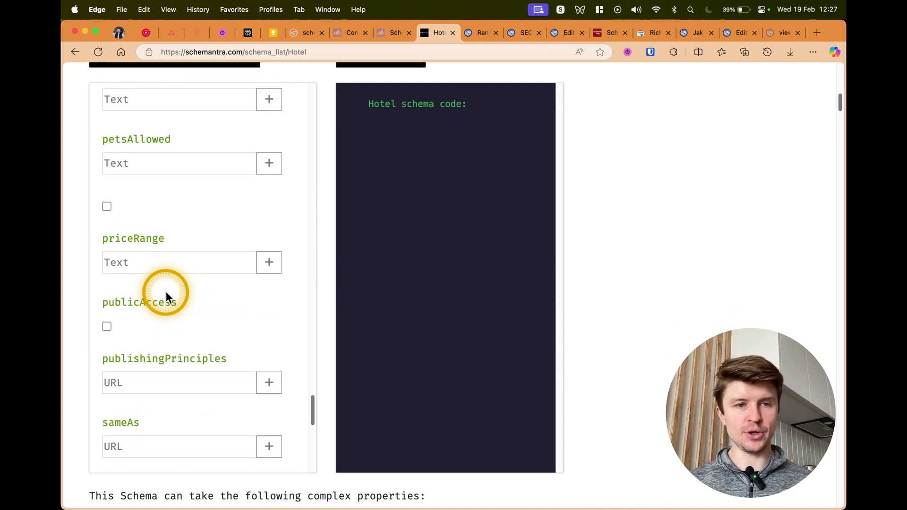
click(75, 51)
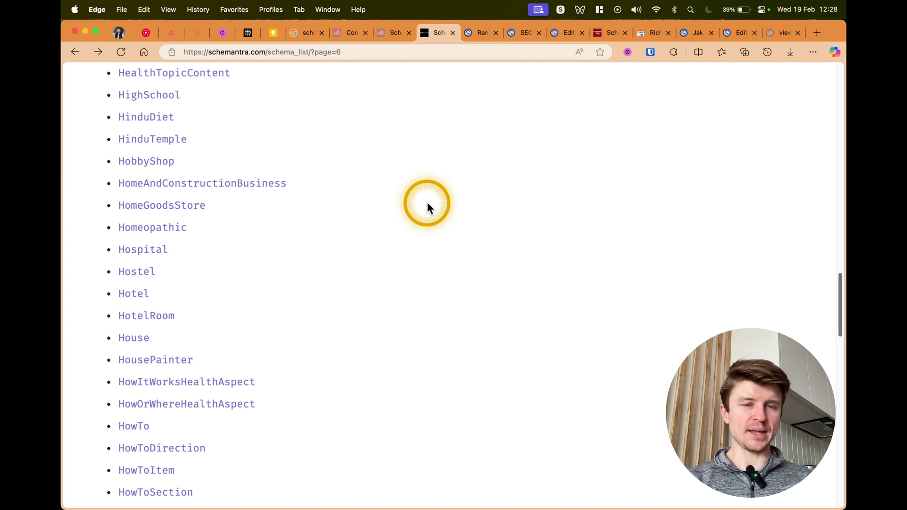
scroll(428, 204, up, 20)
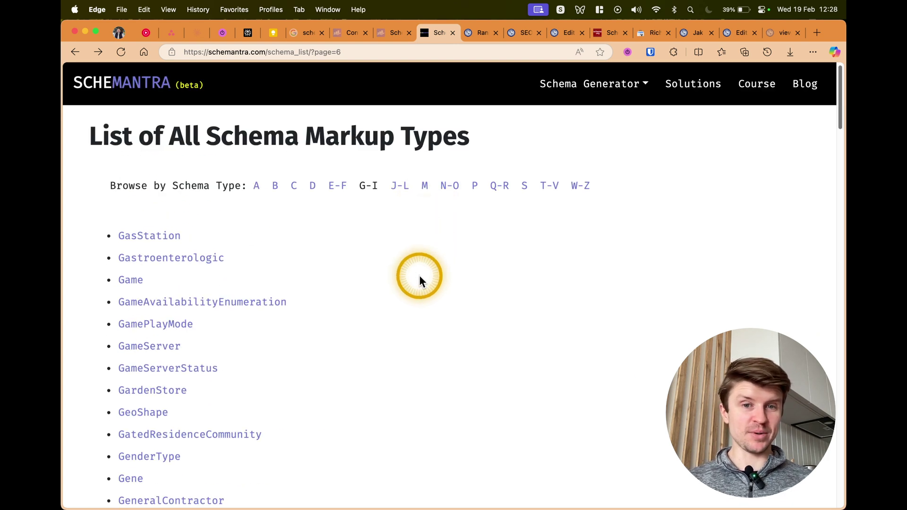